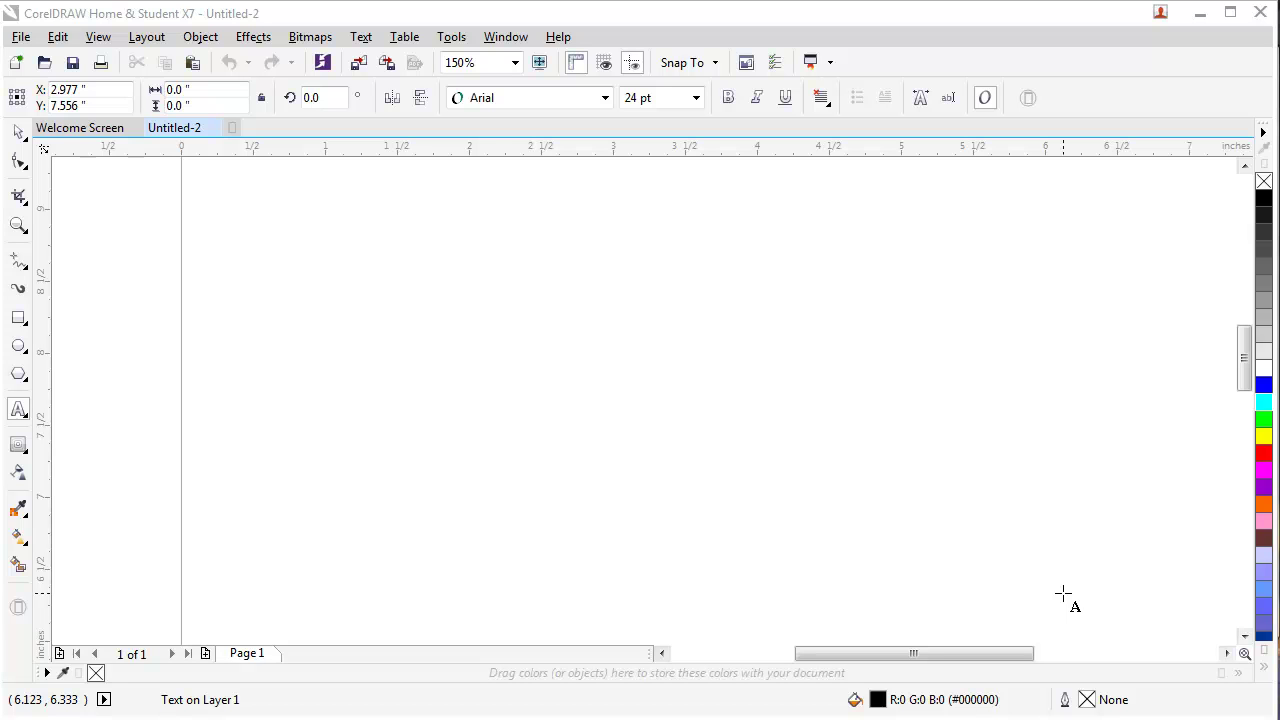
- Place the artistic text "computer" in 24 pt Arial on the blank page
{"action": "left_click", "coordinate": [28, 456]}
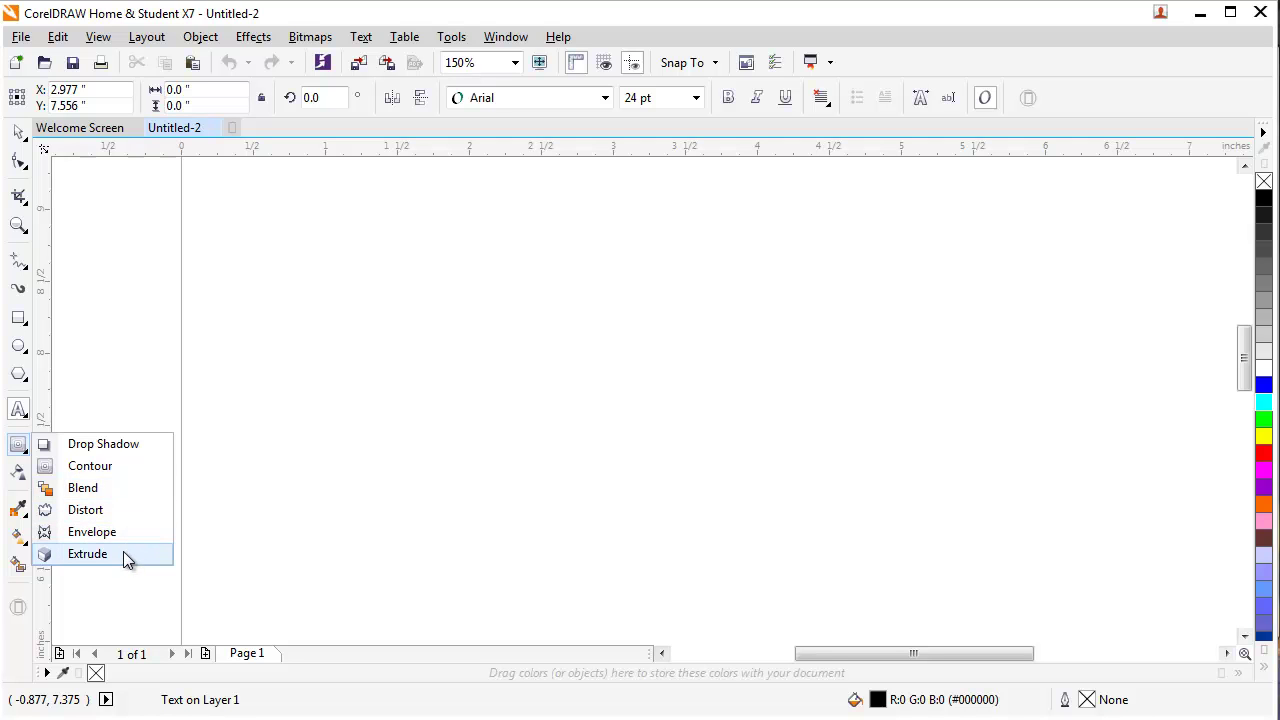
{"action": "left_click", "coordinate": [121, 475]}
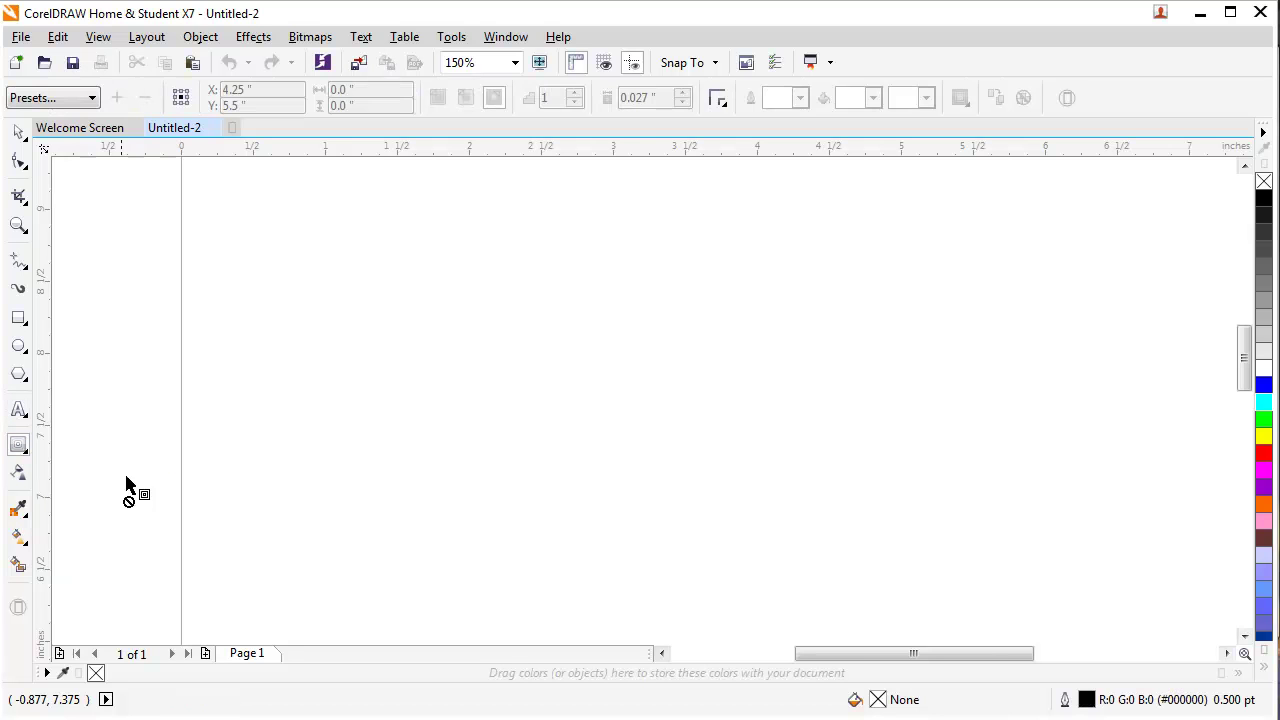
{"action": "left_click", "coordinate": [20, 412]}
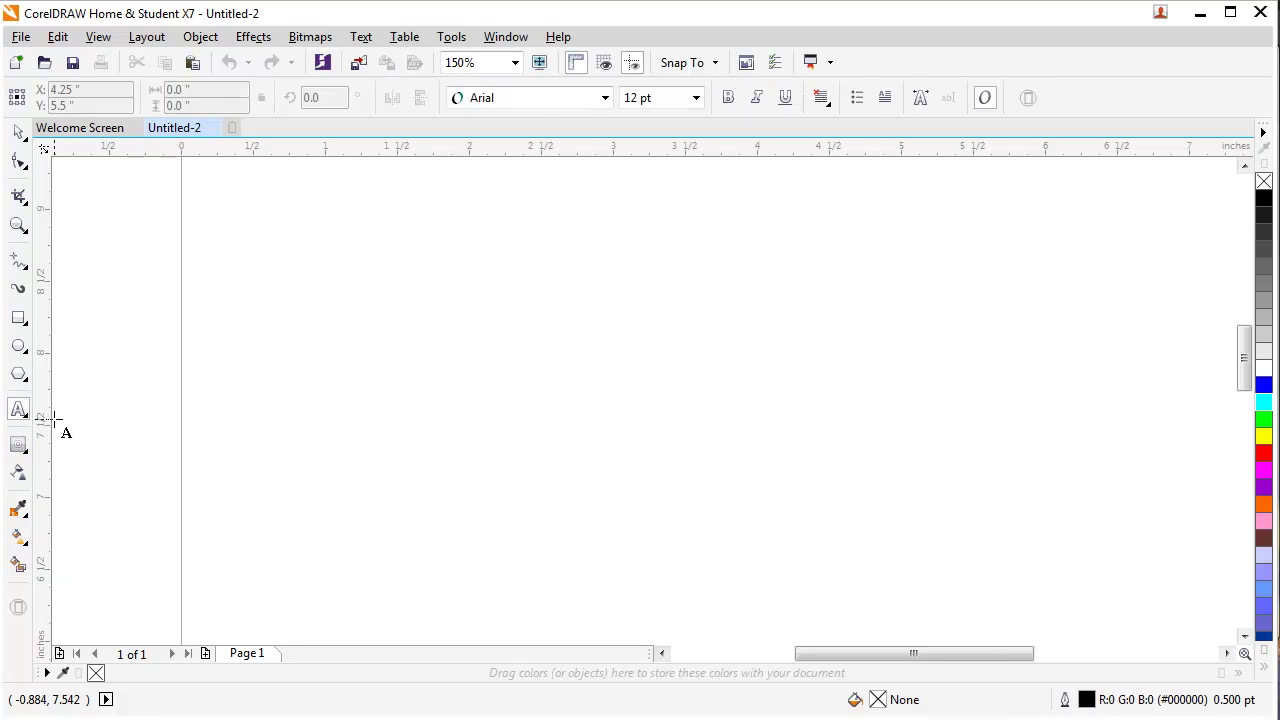
{"action": "left_click", "coordinate": [510, 392]}
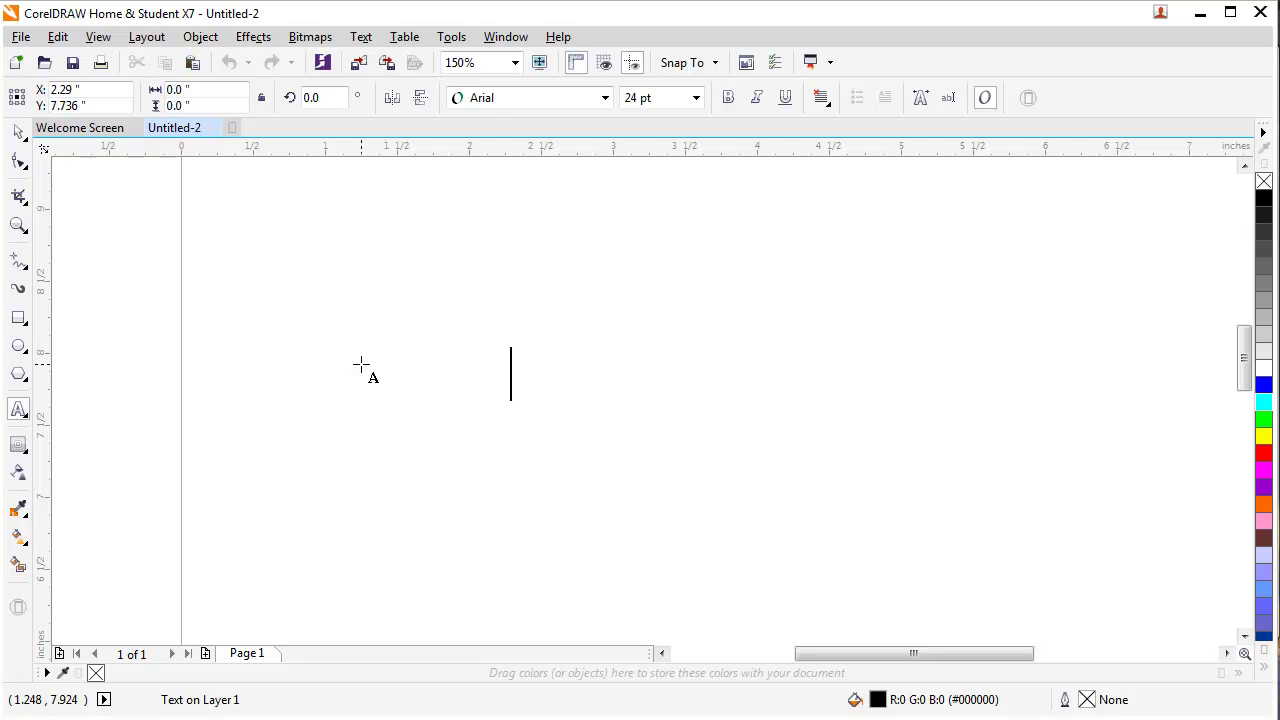
{"action": "type", "text": "computer"}
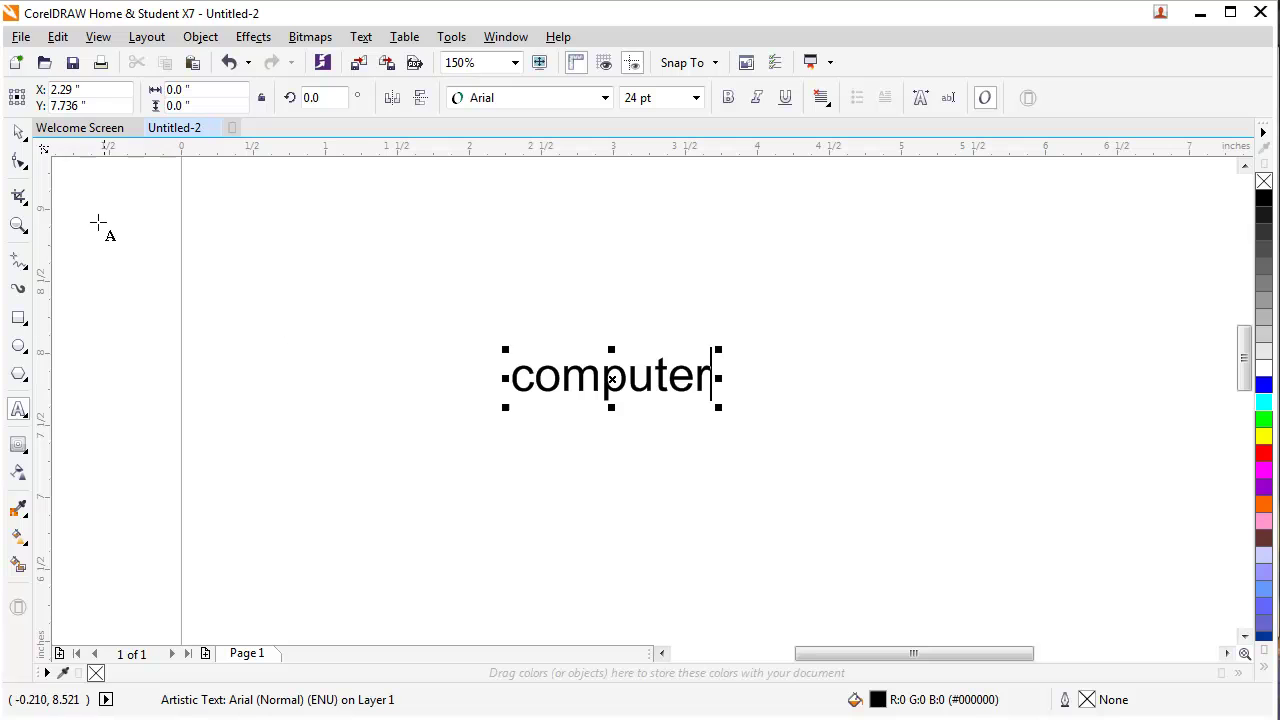
- Make the word "computer" bold and enlarge it proportionally to about 90 pt
{"action": "left_click", "coordinate": [16, 136]}
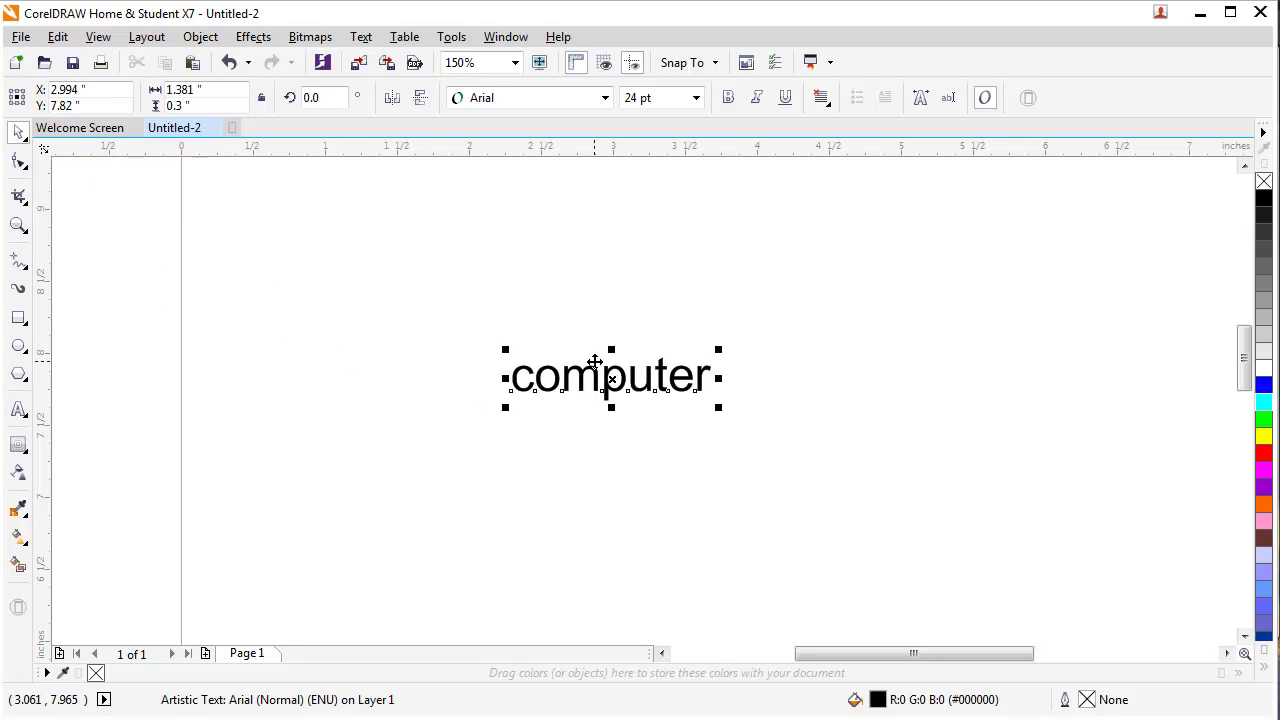
{"action": "left_click_drag", "start_coordinate": [618, 378], "coordinate": [635, 404]}
{"action": "left_click", "coordinate": [728, 97]}
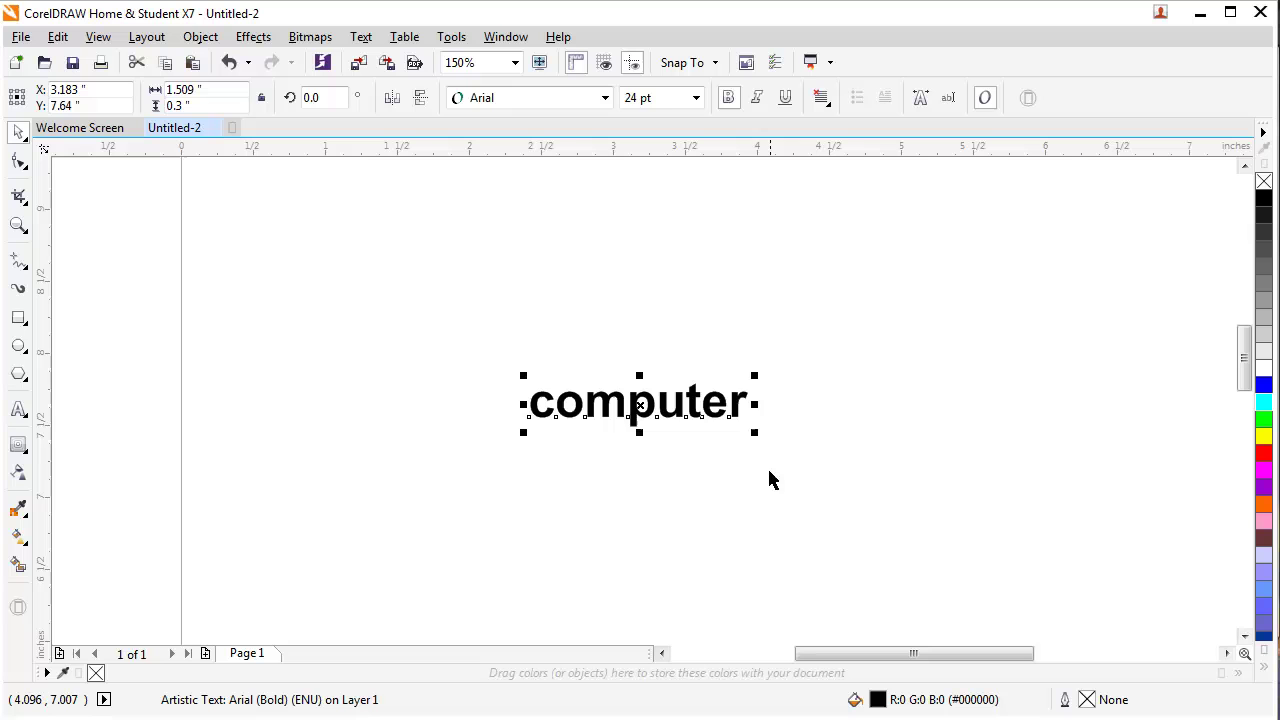
{"action": "left_click_drag", "start_coordinate": [740, 434], "coordinate": [1054, 566]}
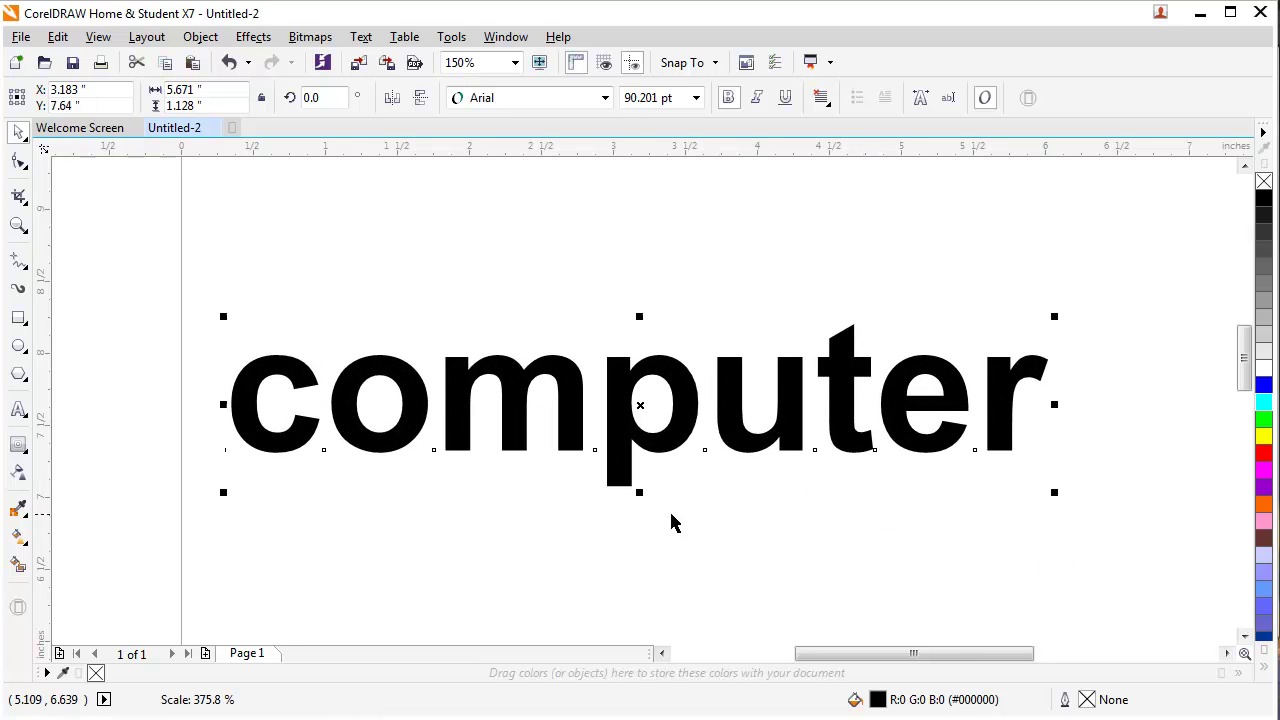
- Apply a one-step outside contour with an offset of about 0.065" to the word and give it a pale teal fill
{"action": "left_click", "coordinate": [17, 446]}
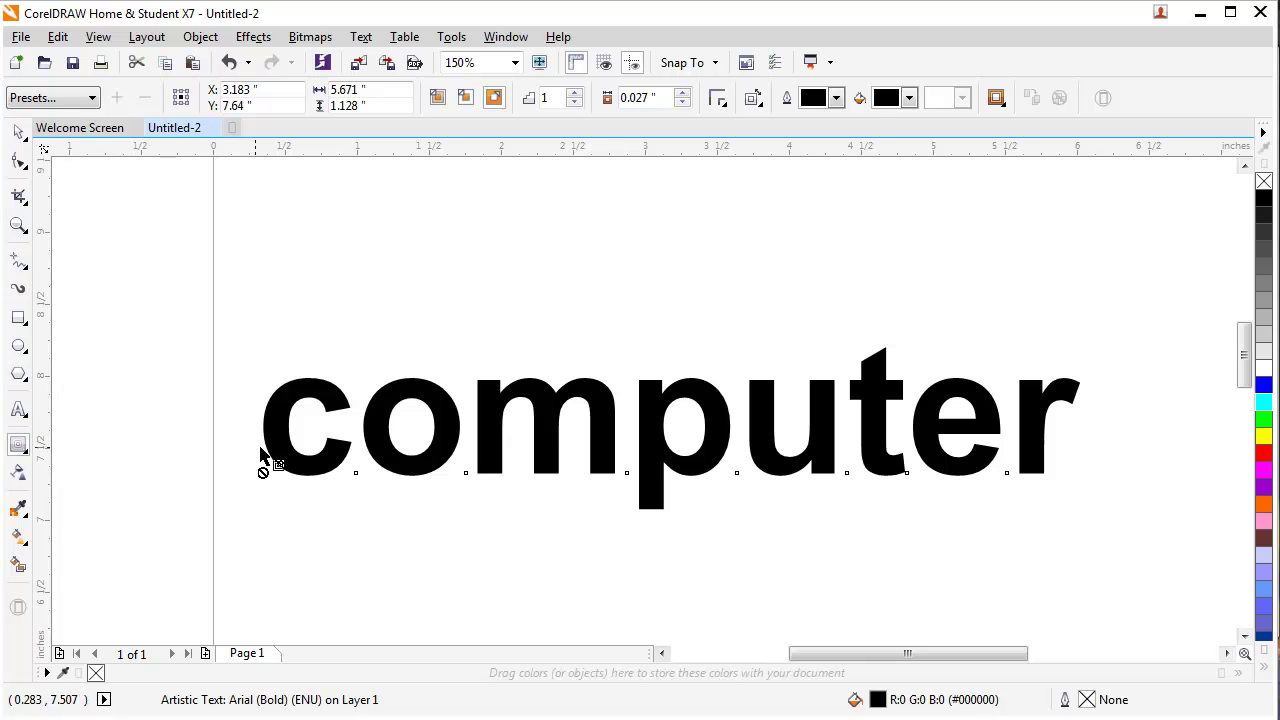
{"action": "left_click_drag", "start_coordinate": [280, 443], "coordinate": [255, 458]}
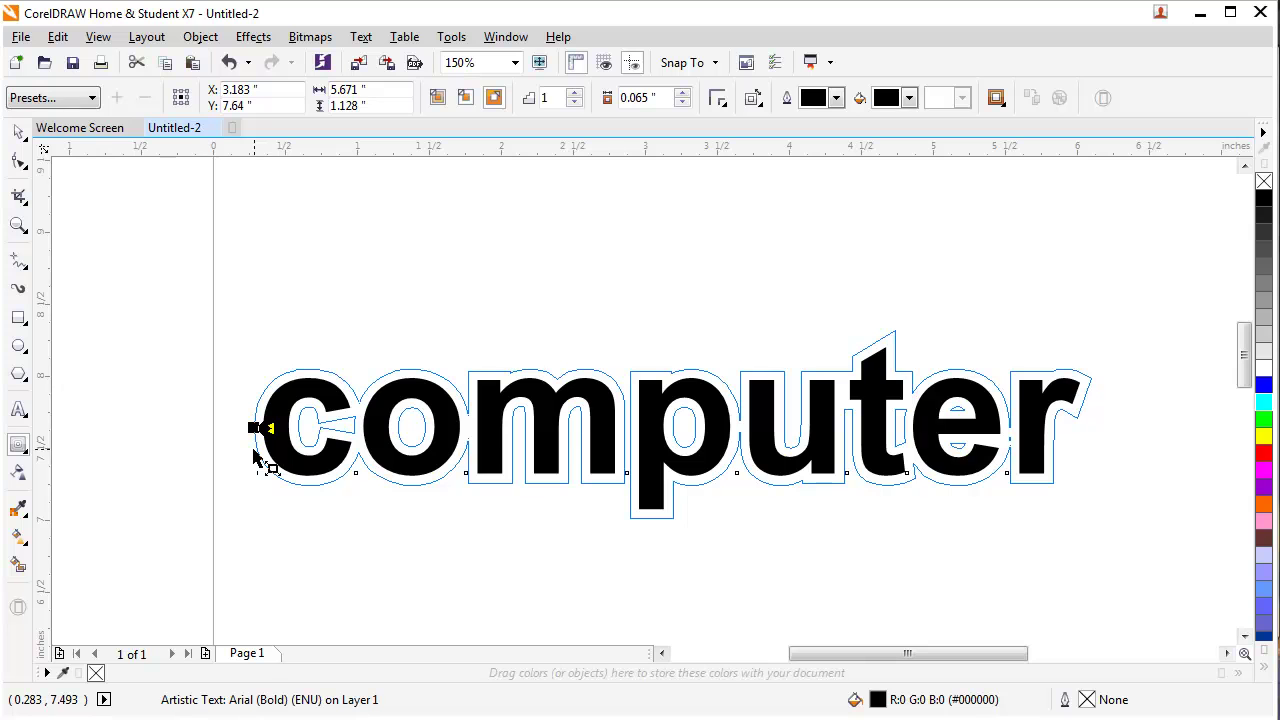
{"action": "left_click_drag", "start_coordinate": [253, 450], "coordinate": [221, 480]}
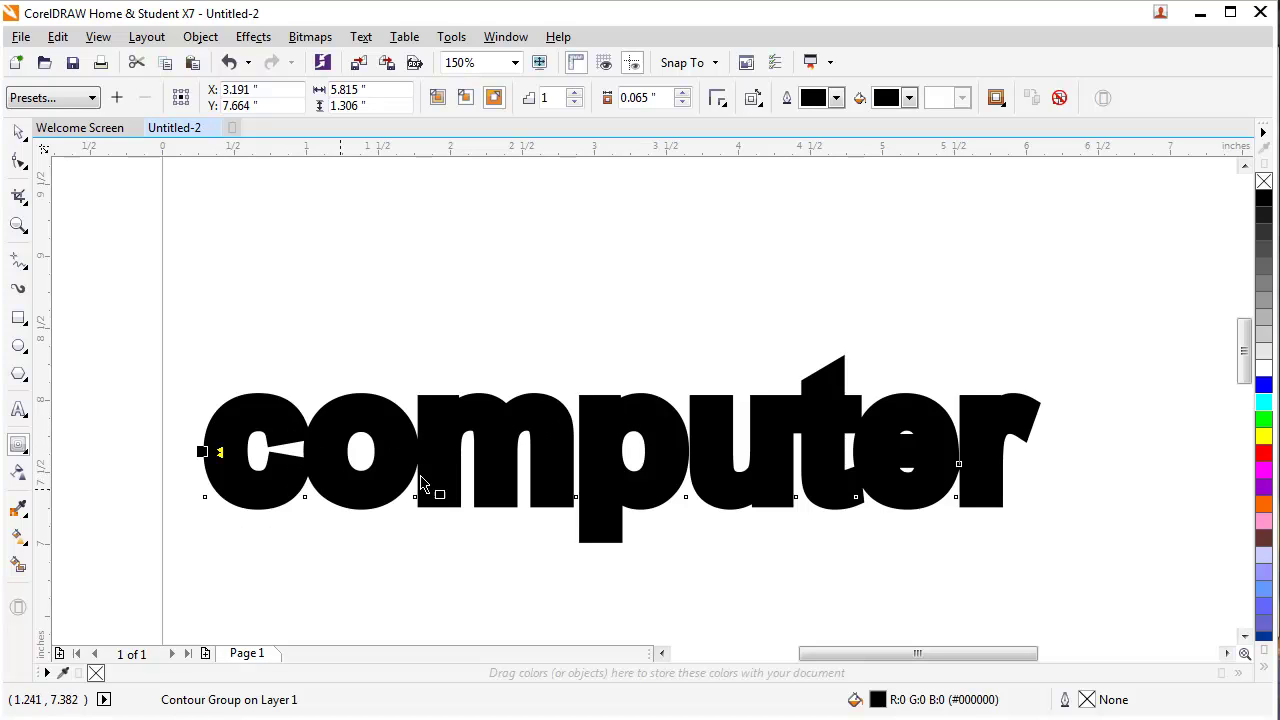
{"action": "left_click", "coordinate": [908, 98]}
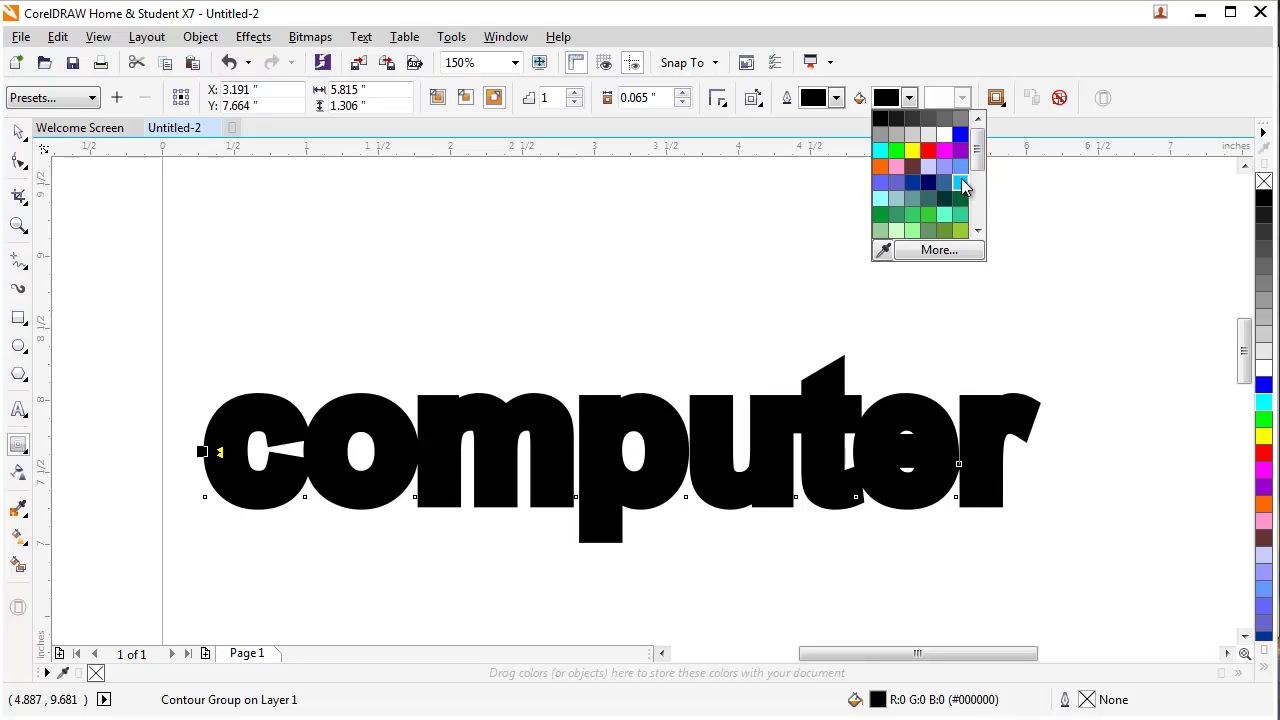
{"action": "left_click", "coordinate": [899, 199]}
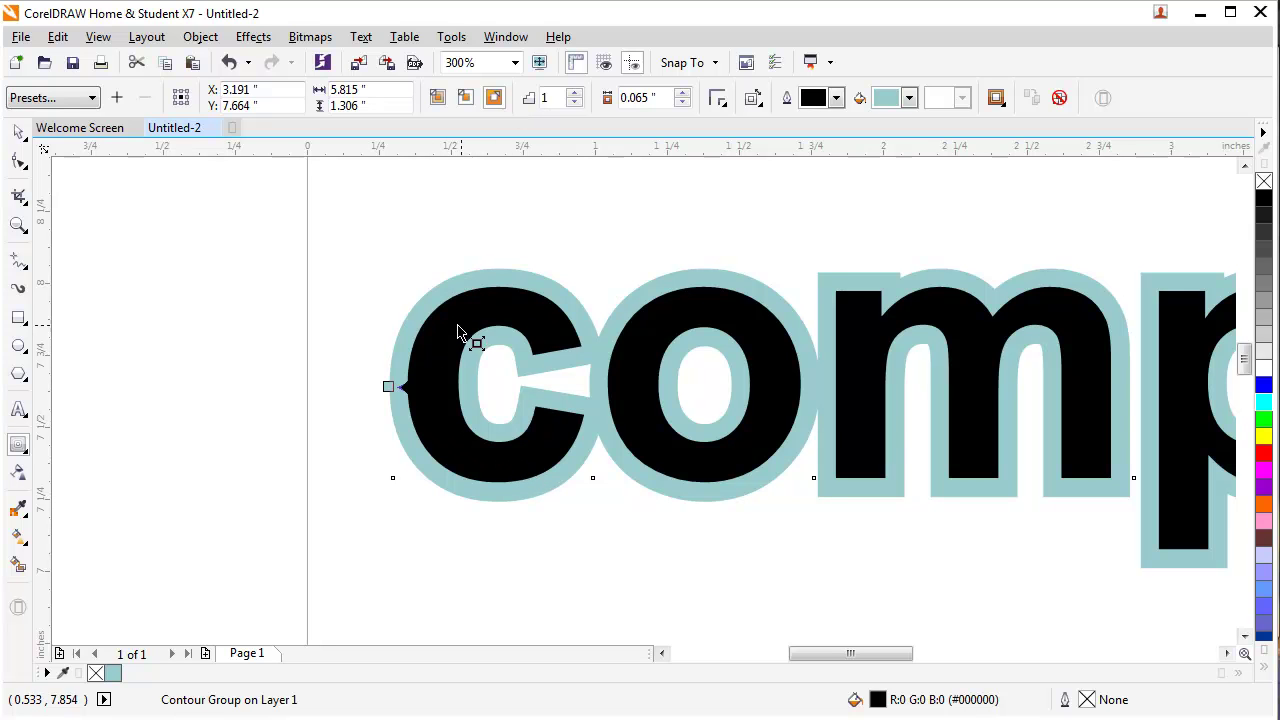
- Try an inside contour on the lettering and raise its offset to 0.105"
{"action": "left_click", "coordinate": [466, 98]}
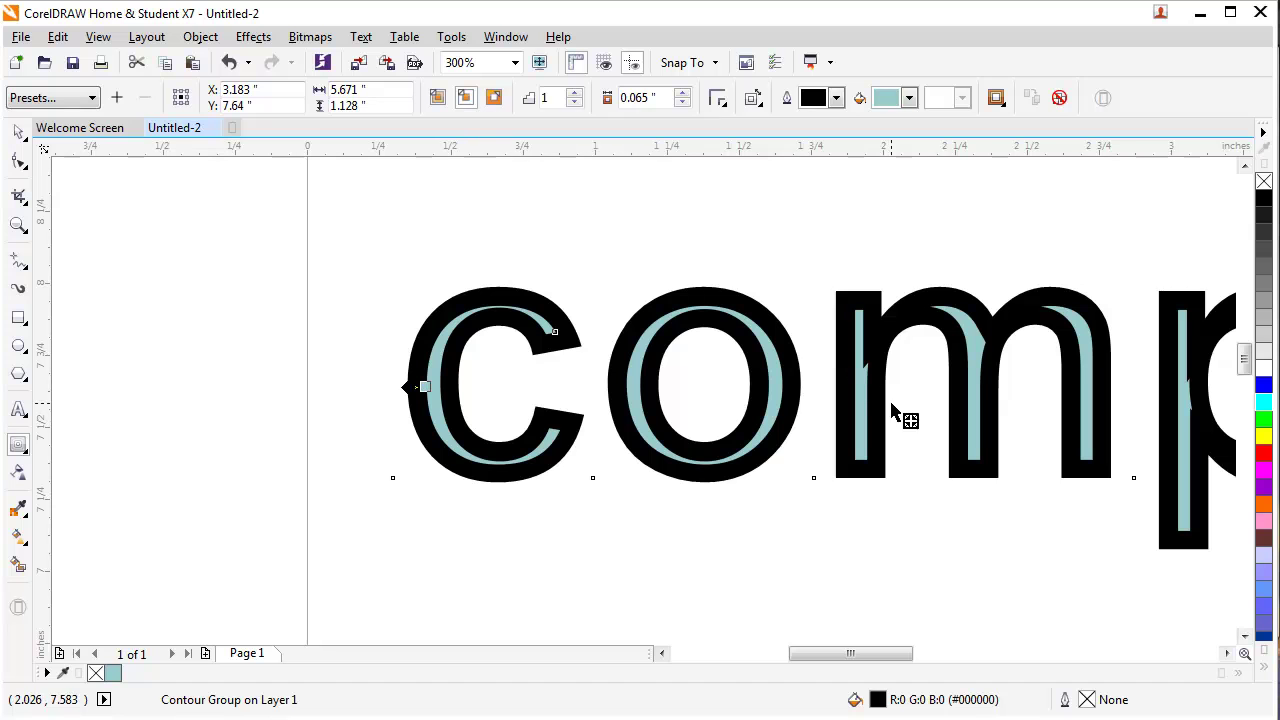
{"action": "left_click_drag", "start_coordinate": [1150, 395], "coordinate": [588, 337]}
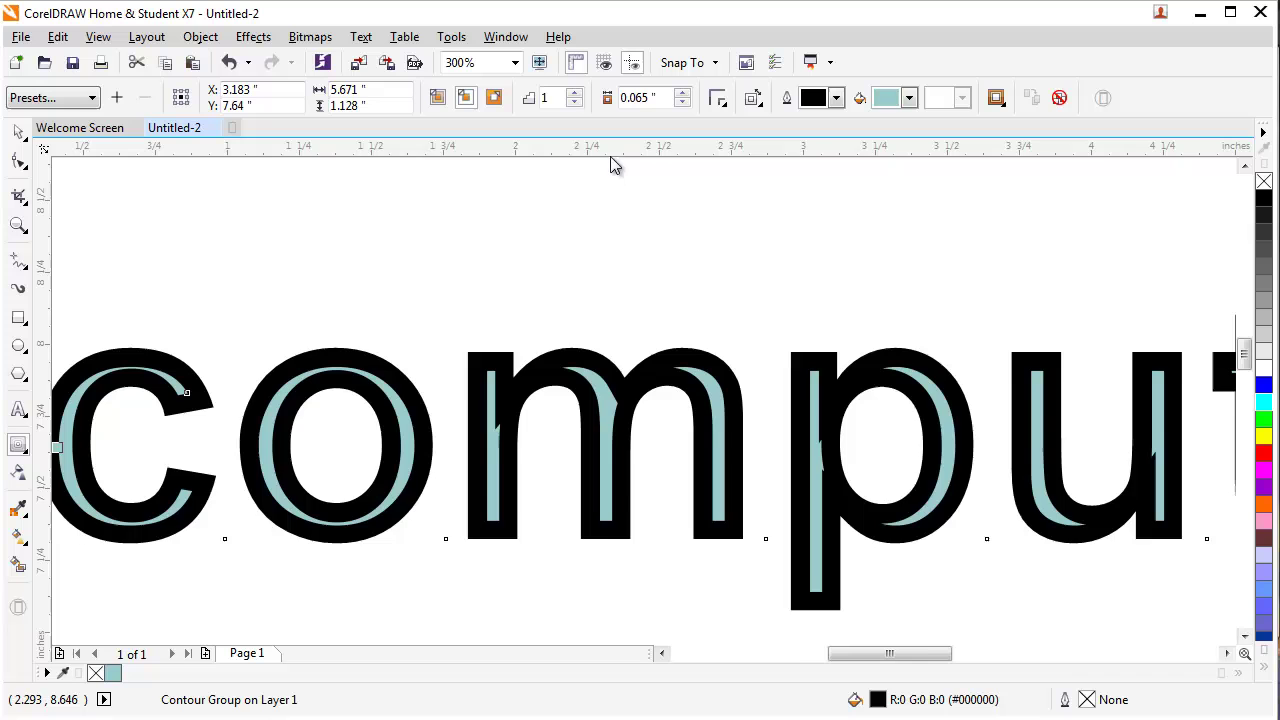
{"action": "left_click_drag", "start_coordinate": [609, 281], "coordinate": [769, 252]}
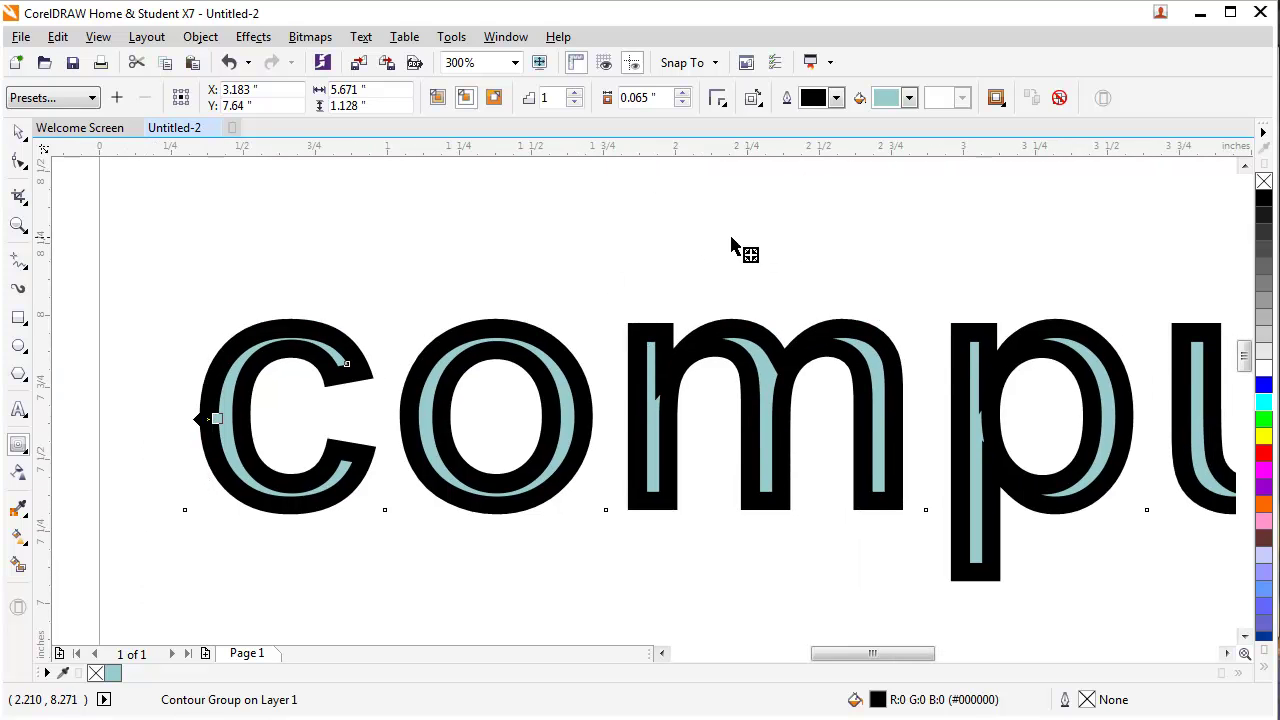
{"action": "left_click", "coordinate": [684, 93]}
{"action": "left_click", "coordinate": [684, 93]}
{"action": "left_click", "coordinate": [684, 93]}
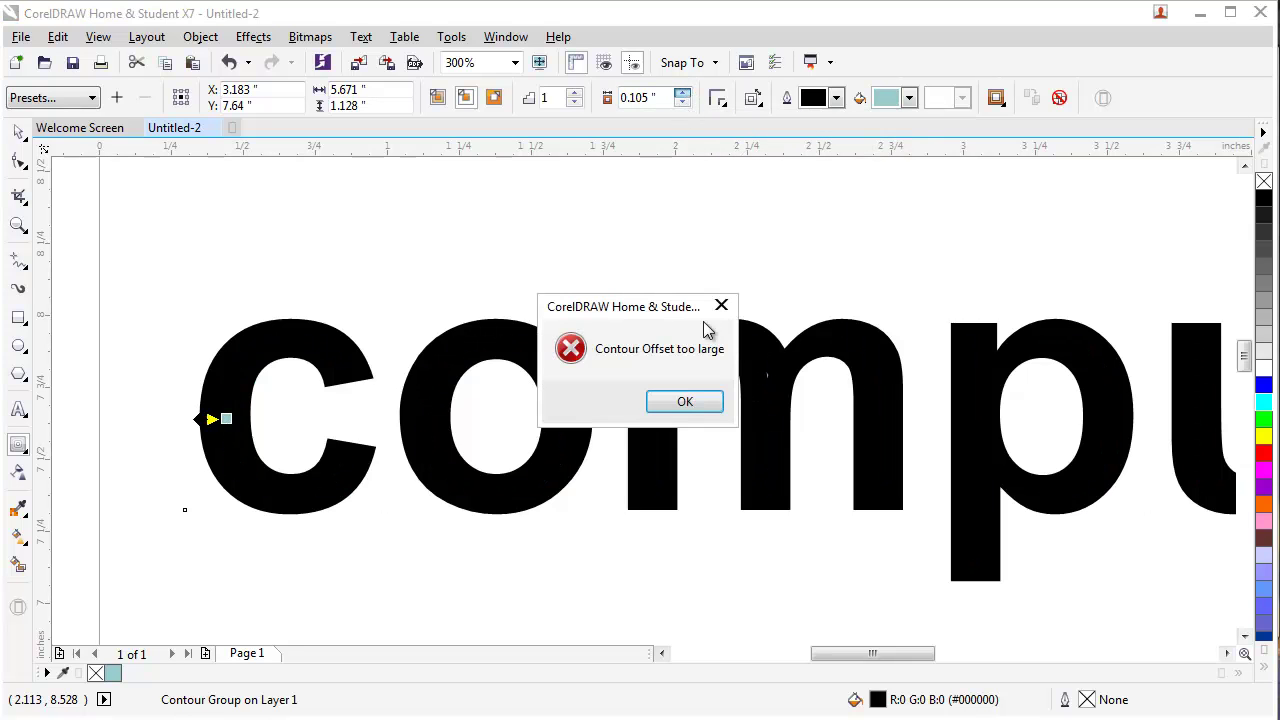
{"action": "left_click", "coordinate": [702, 406]}
{"action": "left_click", "coordinate": [674, 408]}
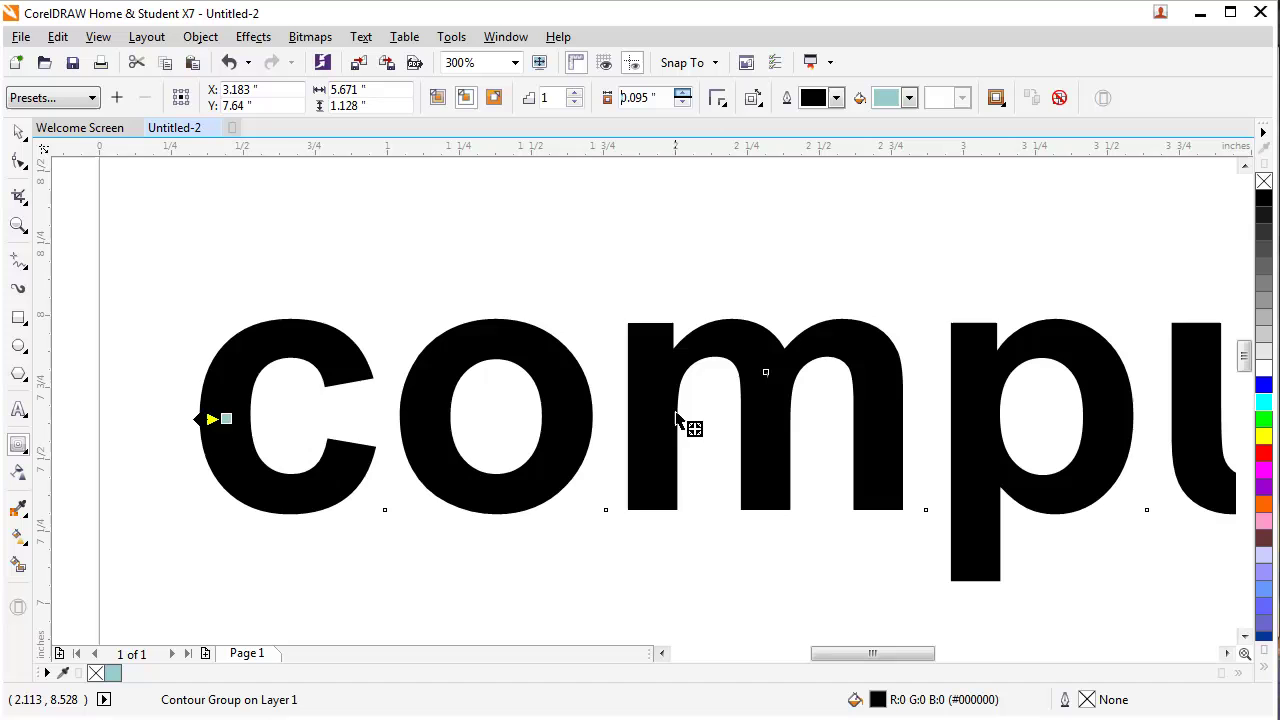
- Switch the lettering back to an outside contour and adjust its offset to 0.055"
{"action": "left_click", "coordinate": [500, 98]}
{"action": "left_click", "coordinate": [683, 103]}
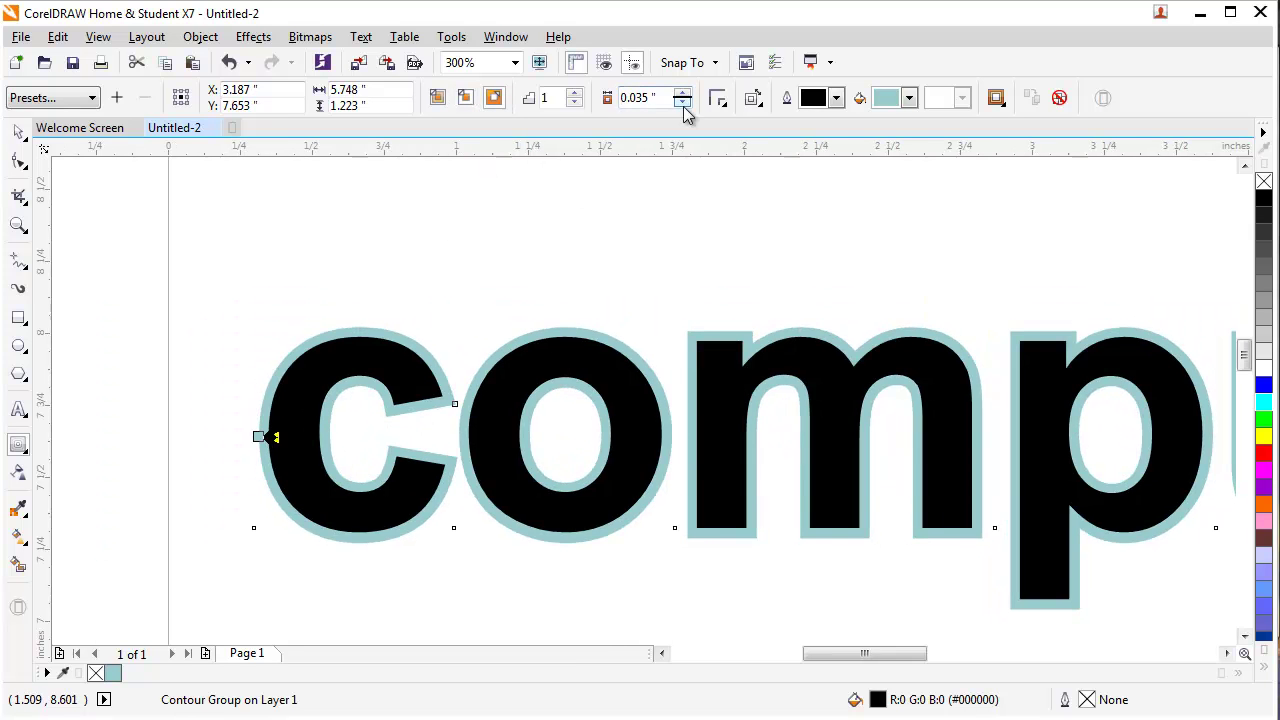
{"action": "left_click", "coordinate": [684, 103]}
{"action": "left_click", "coordinate": [684, 103]}
{"action": "left_click", "coordinate": [684, 93]}
{"action": "left_click", "coordinate": [684, 93]}
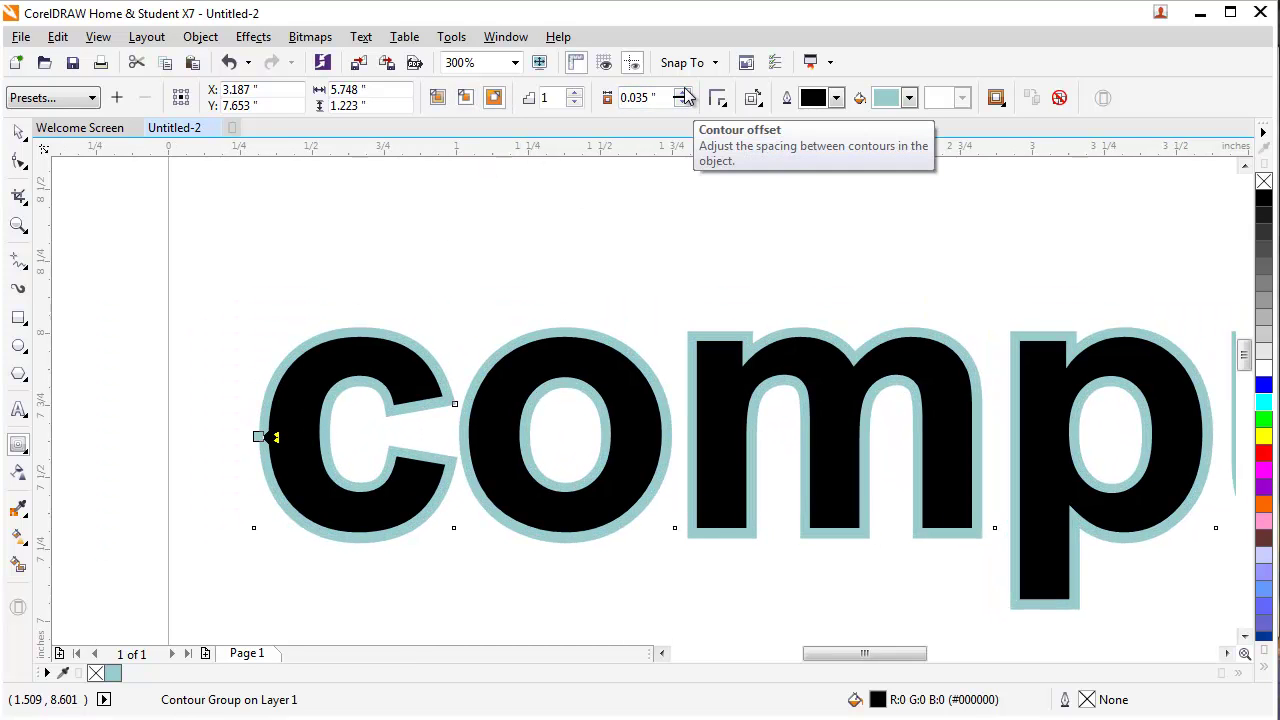
{"action": "left_click", "coordinate": [684, 94]}
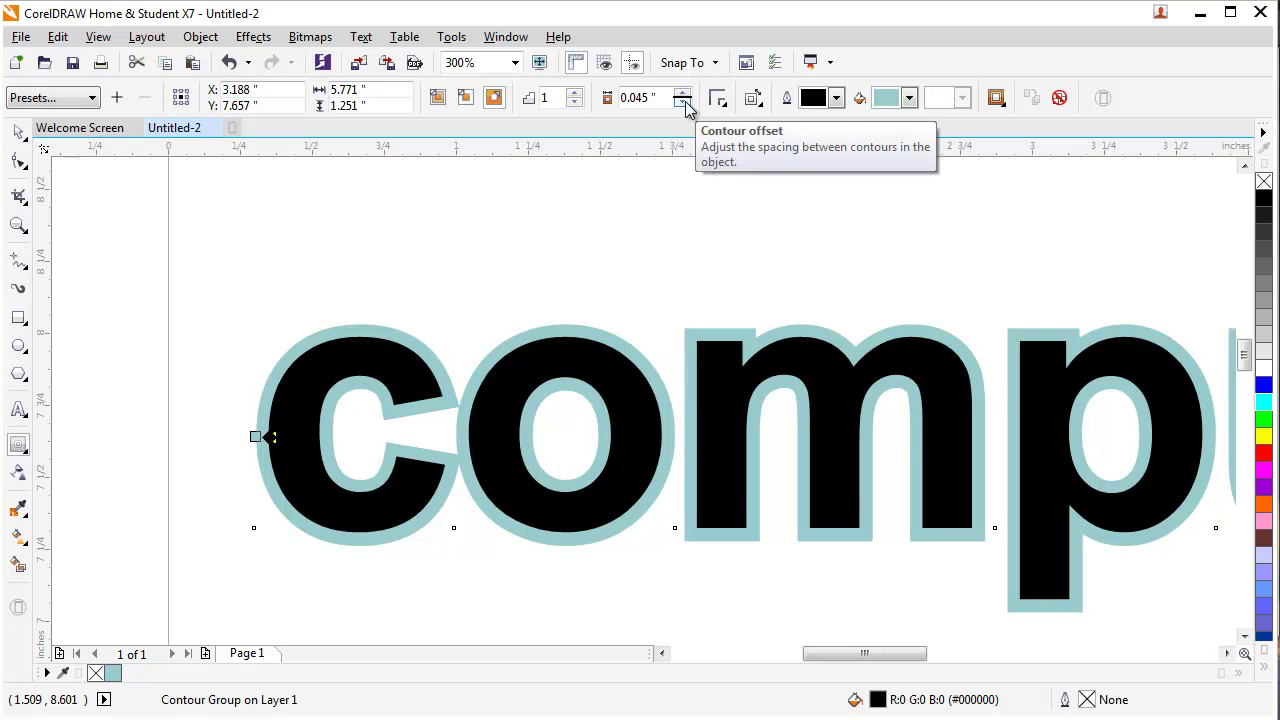
{"action": "left_click", "coordinate": [684, 103]}
{"action": "left_click", "coordinate": [684, 94]}
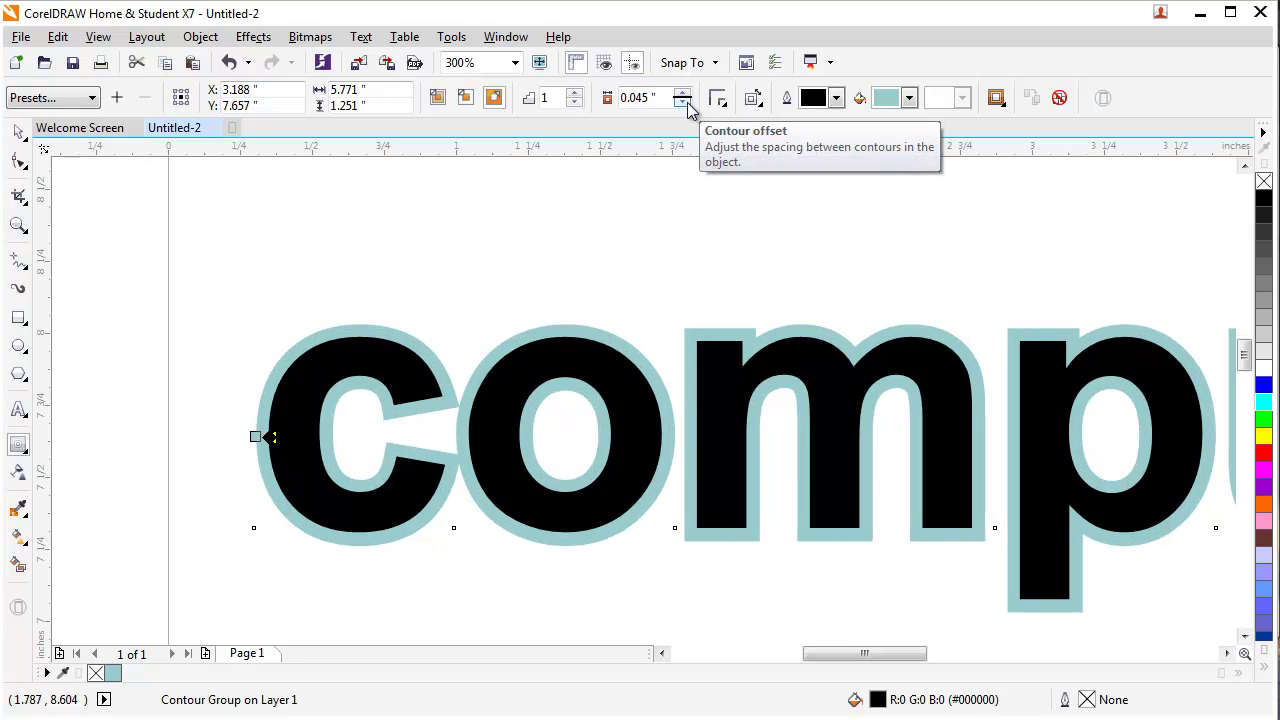
{"action": "left_click", "coordinate": [687, 102]}
{"action": "left_click", "coordinate": [687, 102]}
{"action": "left_click", "coordinate": [686, 93]}
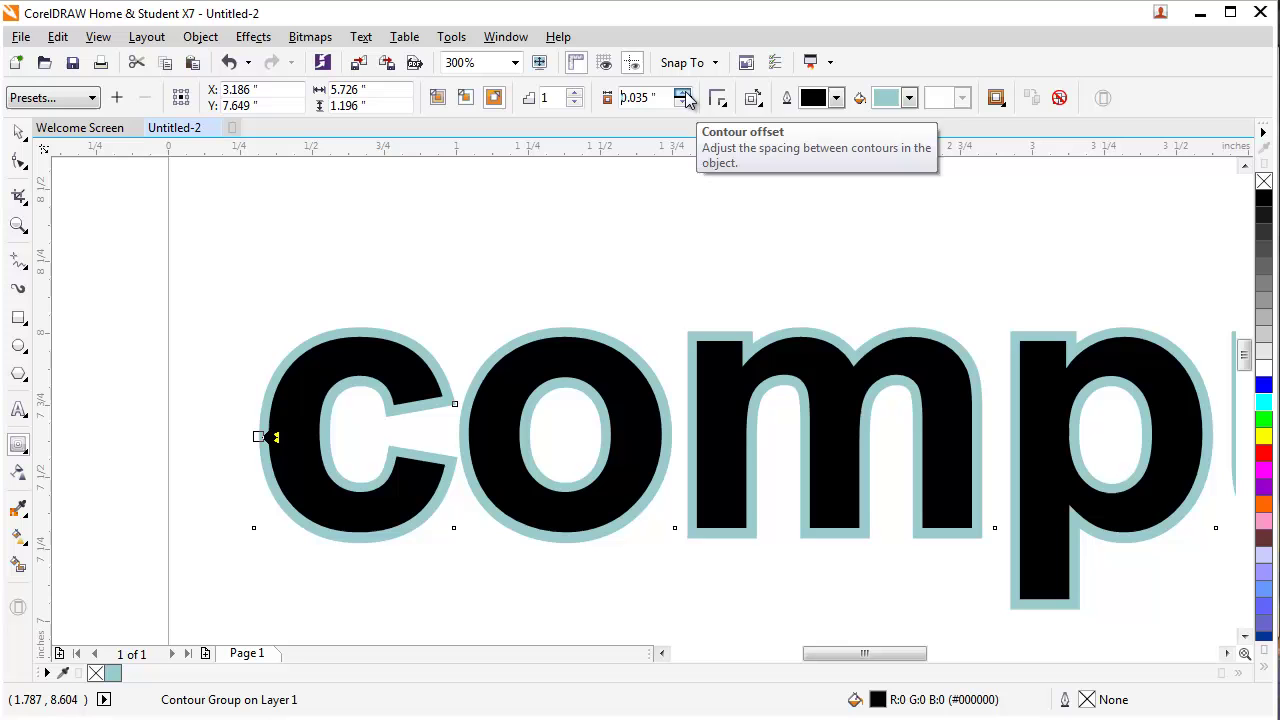
{"action": "left_click", "coordinate": [686, 94]}
{"action": "left_click", "coordinate": [684, 103]}
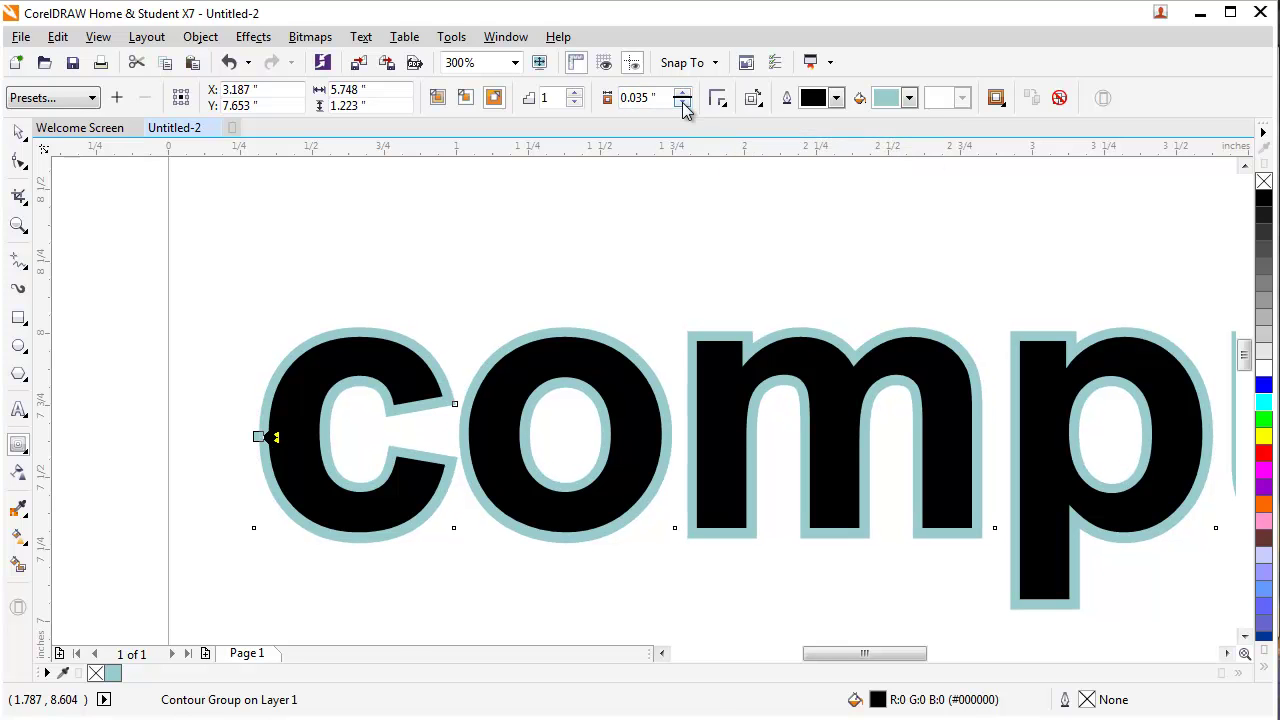
{"action": "left_click", "coordinate": [687, 103]}
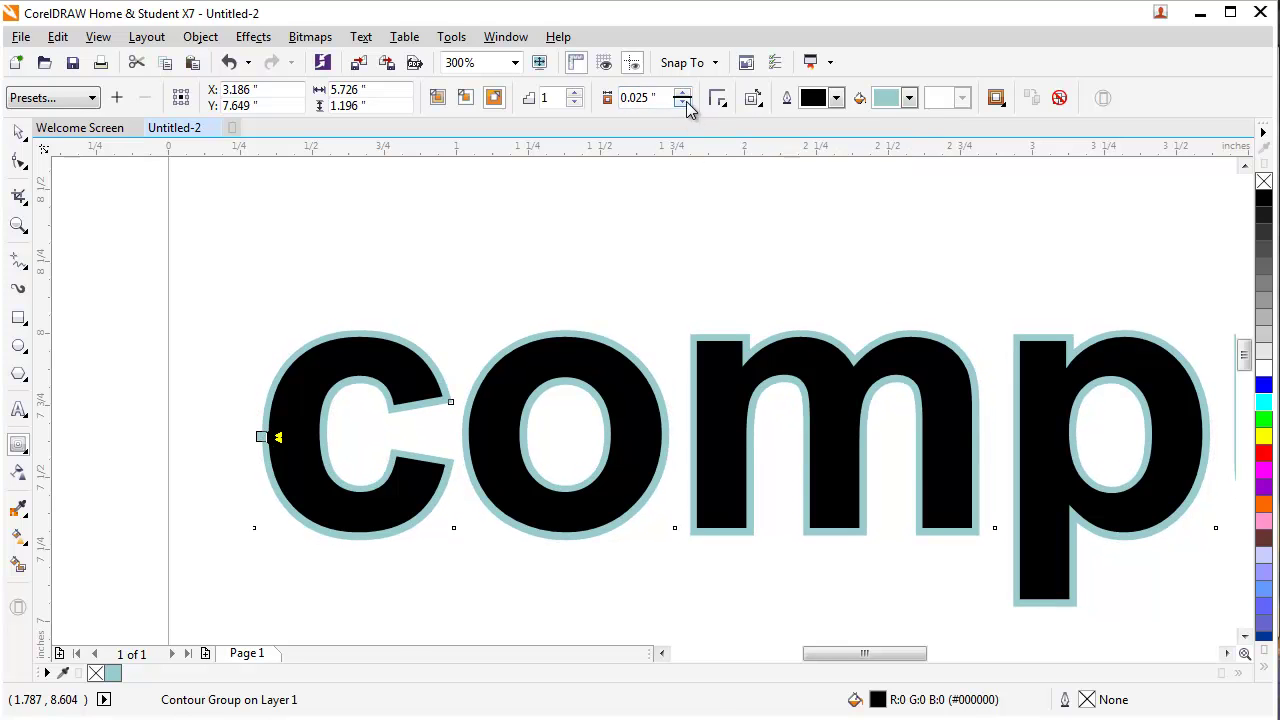
{"action": "left_click", "coordinate": [687, 103]}
{"action": "left_click", "coordinate": [683, 93]}
{"action": "left_click", "coordinate": [683, 93]}
{"action": "left_click", "coordinate": [682, 93]}
{"action": "left_click", "coordinate": [682, 93]}
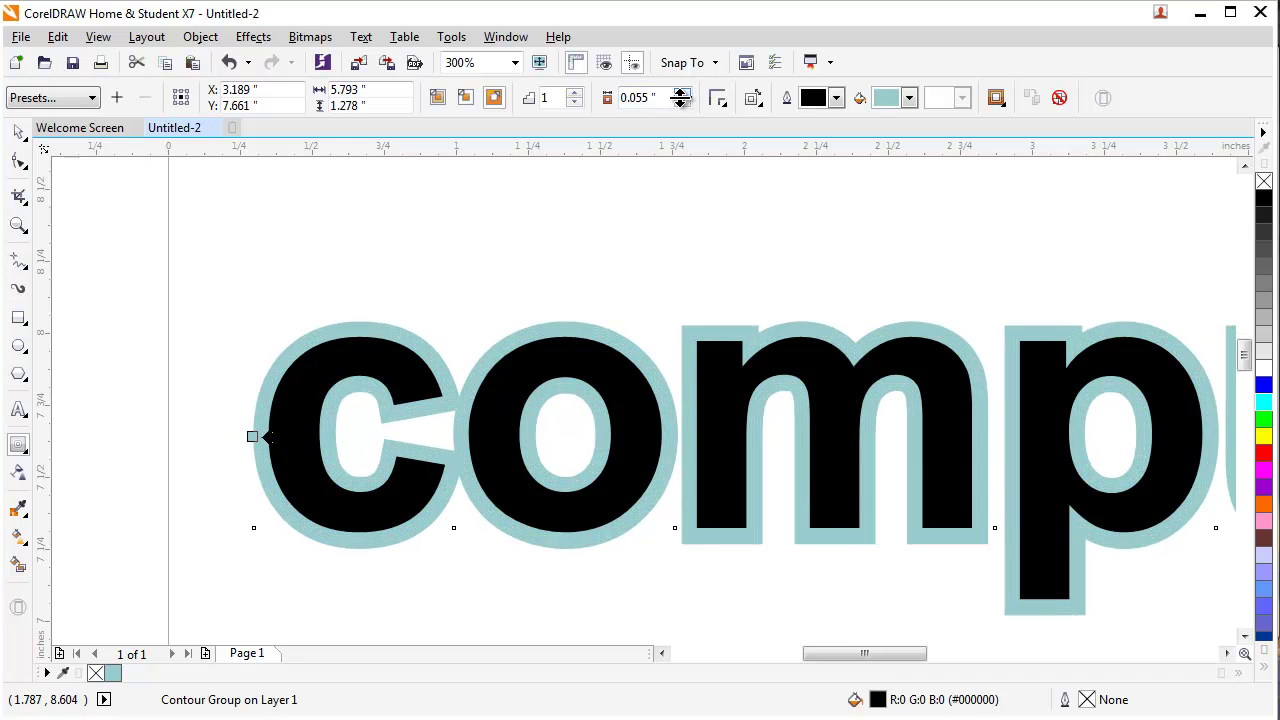
- Increase the number of contour steps around the word to 11
{"action": "left_click", "coordinate": [577, 95]}
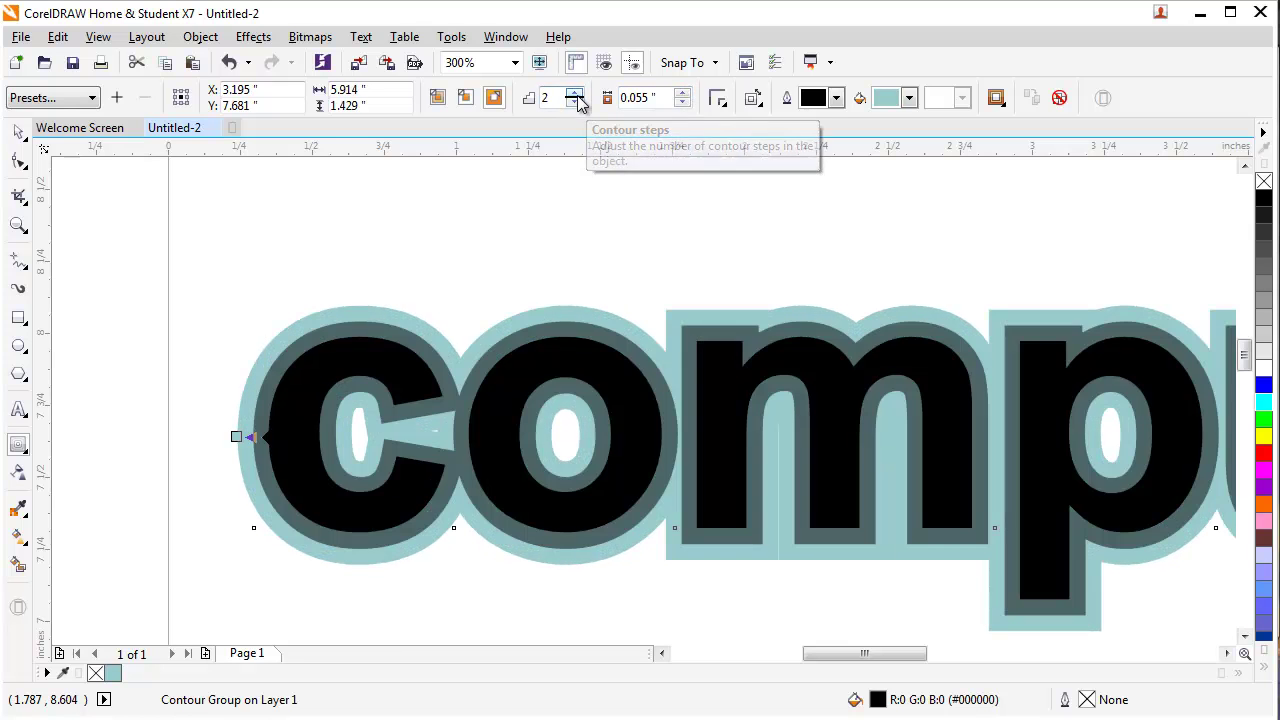
{"action": "left_click", "coordinate": [576, 93]}
{"action": "left_click", "coordinate": [576, 93]}
{"action": "left_click", "coordinate": [576, 93]}
{"action": "left_click", "coordinate": [576, 93]}
{"action": "left_click", "coordinate": [576, 93]}
{"action": "left_click", "coordinate": [576, 93]}
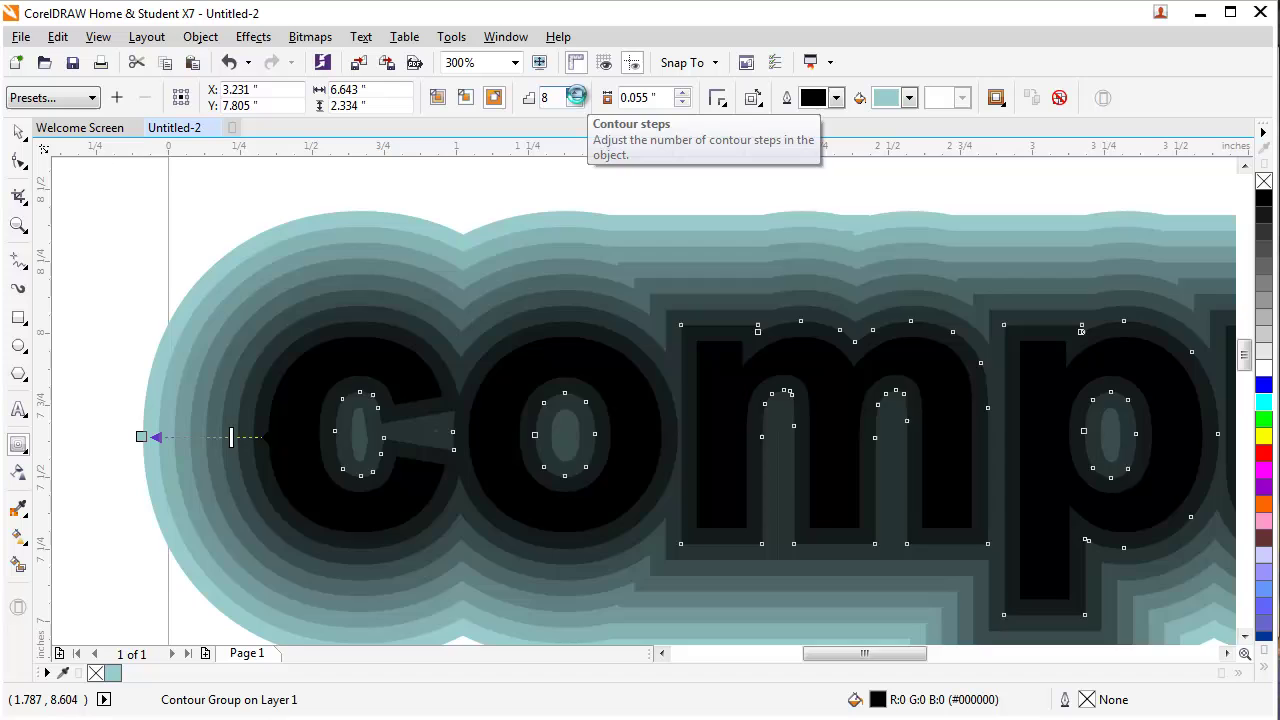
{"action": "left_click", "coordinate": [576, 93]}
{"action": "left_click", "coordinate": [576, 93]}
{"action": "left_click", "coordinate": [576, 93]}
{"action": "scroll", "coordinate": [523, 363], "scroll_direction": "down", "scroll_amount": 2}
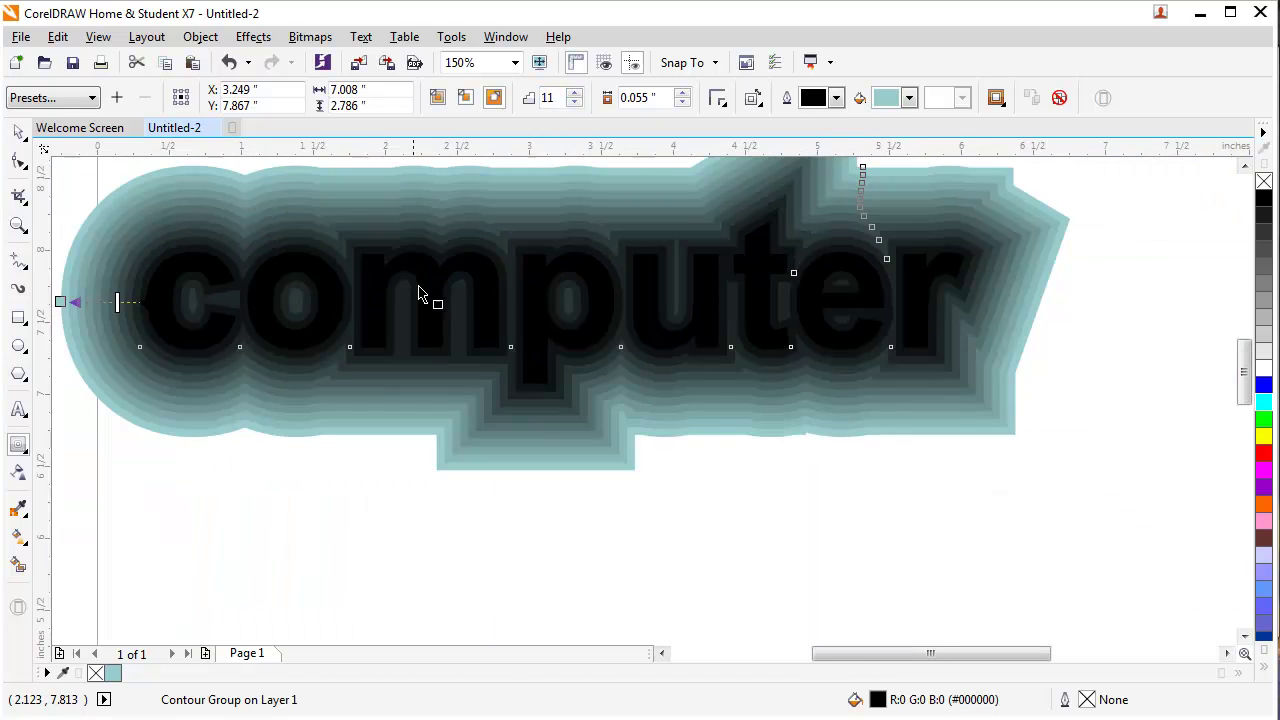
{"action": "left_click_drag", "start_coordinate": [432, 310], "coordinate": [499, 443]}
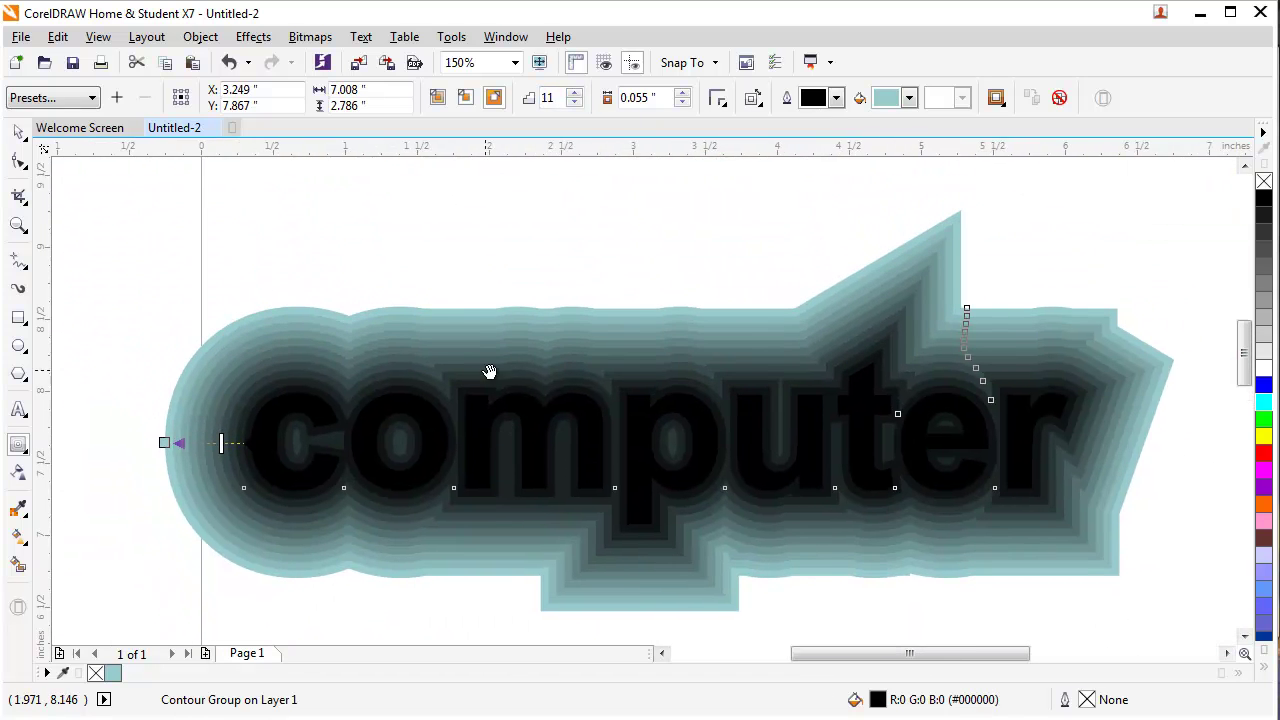
{"action": "left_click_drag", "start_coordinate": [489, 372], "coordinate": [557, 382]}
- Reduce the number of contour steps around the word to 1
{"action": "left_click", "coordinate": [575, 102]}
{"action": "left_click", "coordinate": [575, 102]}
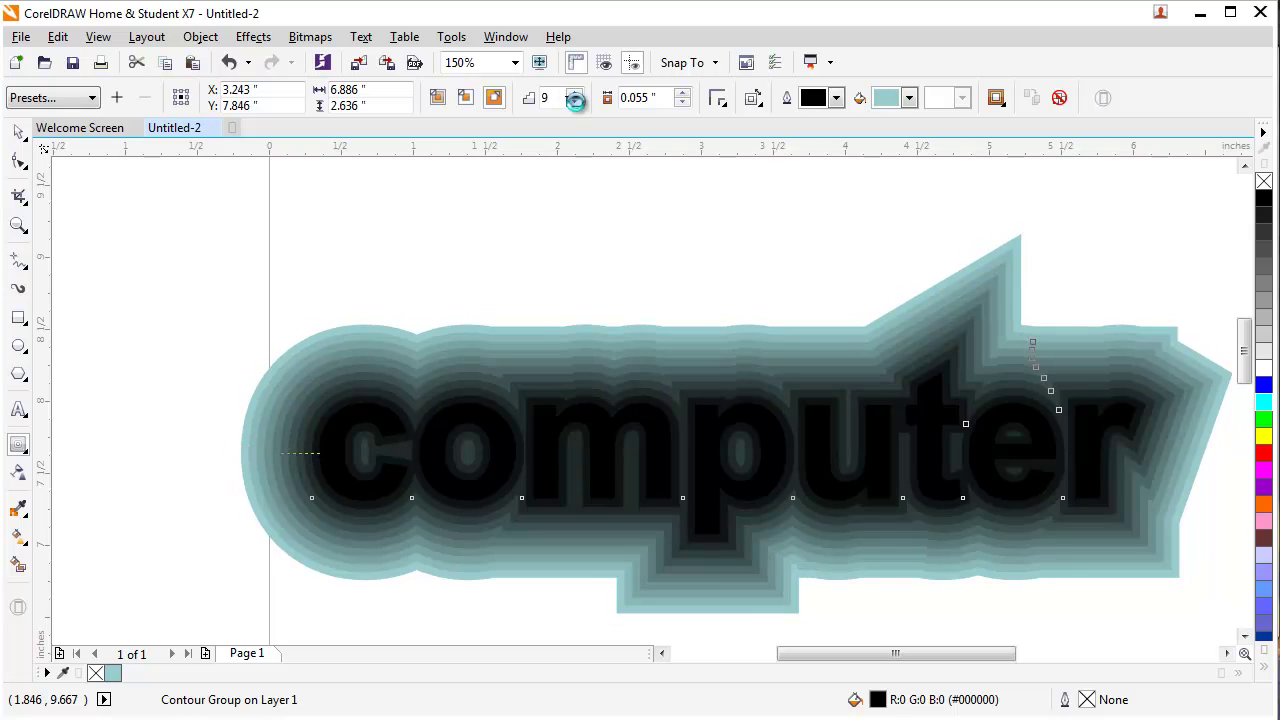
{"action": "left_click", "coordinate": [575, 102]}
{"action": "left_click", "coordinate": [575, 102]}
{"action": "left_click", "coordinate": [575, 102]}
{"action": "left_click", "coordinate": [575, 102]}
{"action": "left_click", "coordinate": [575, 102]}
{"action": "left_click", "coordinate": [575, 102]}
{"action": "left_click", "coordinate": [575, 102]}
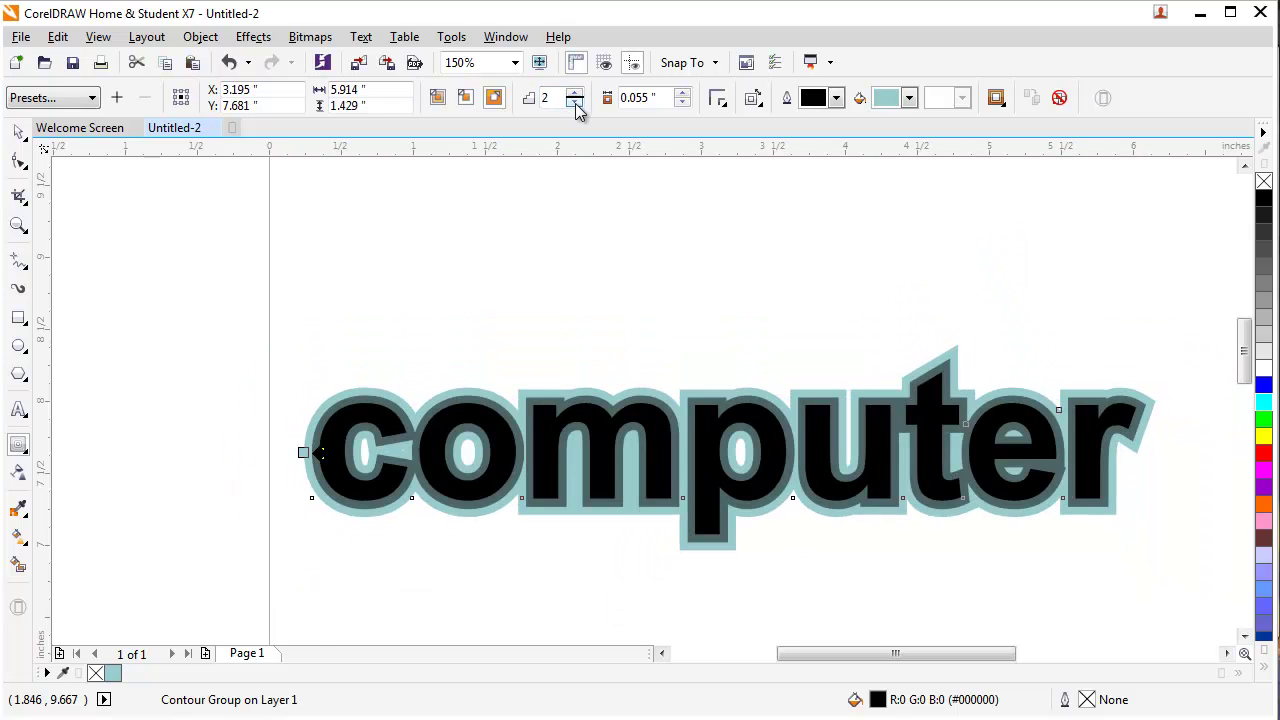
{"action": "left_click", "coordinate": [575, 102]}
{"action": "left_click_drag", "start_coordinate": [542, 268], "coordinate": [592, 272]}
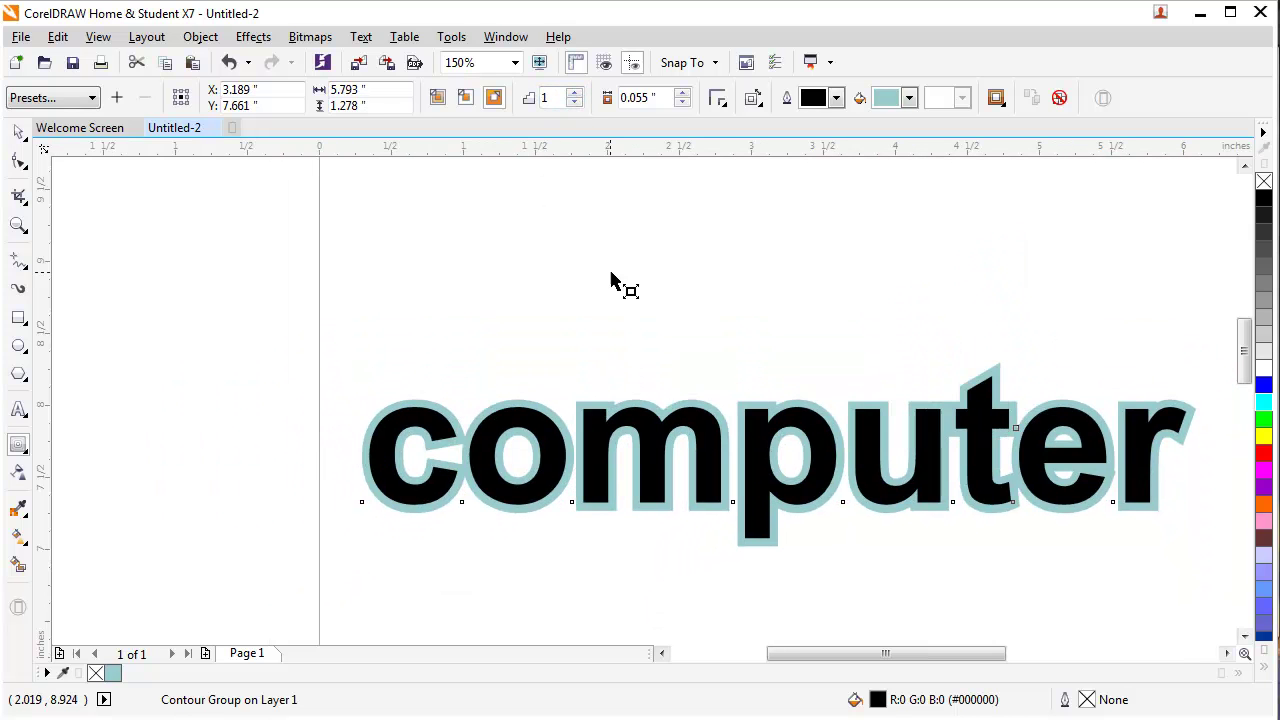
- Clear the contour from the word and undo the removal
{"action": "left_click", "coordinate": [1061, 102]}
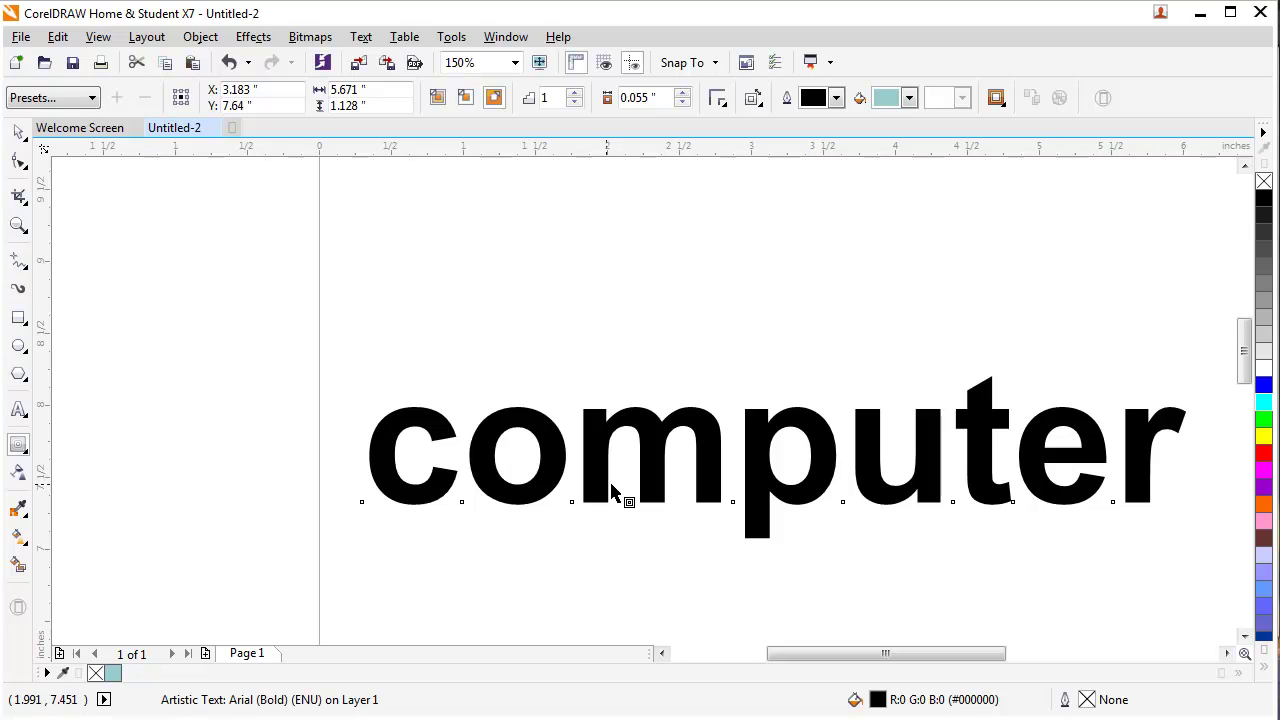
{"action": "key", "text": "ctrl+z"}
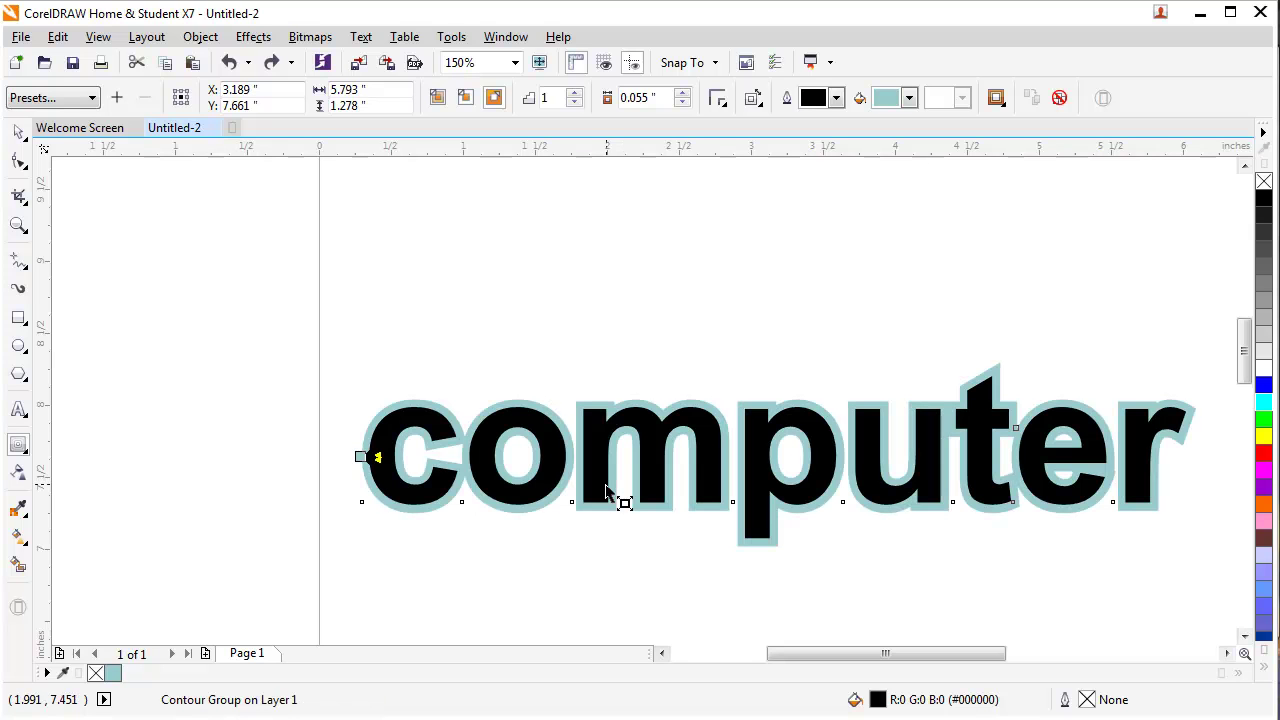
- Select the contoured word "computer" and break its contour group apart into separate lettering and contour objects
{"action": "left_click", "coordinate": [13, 140]}
{"action": "left_click_drag", "start_coordinate": [443, 451], "coordinate": [449, 370]}
{"action": "scroll", "coordinate": [423, 460], "scroll_direction": "right", "scroll_amount": 3}
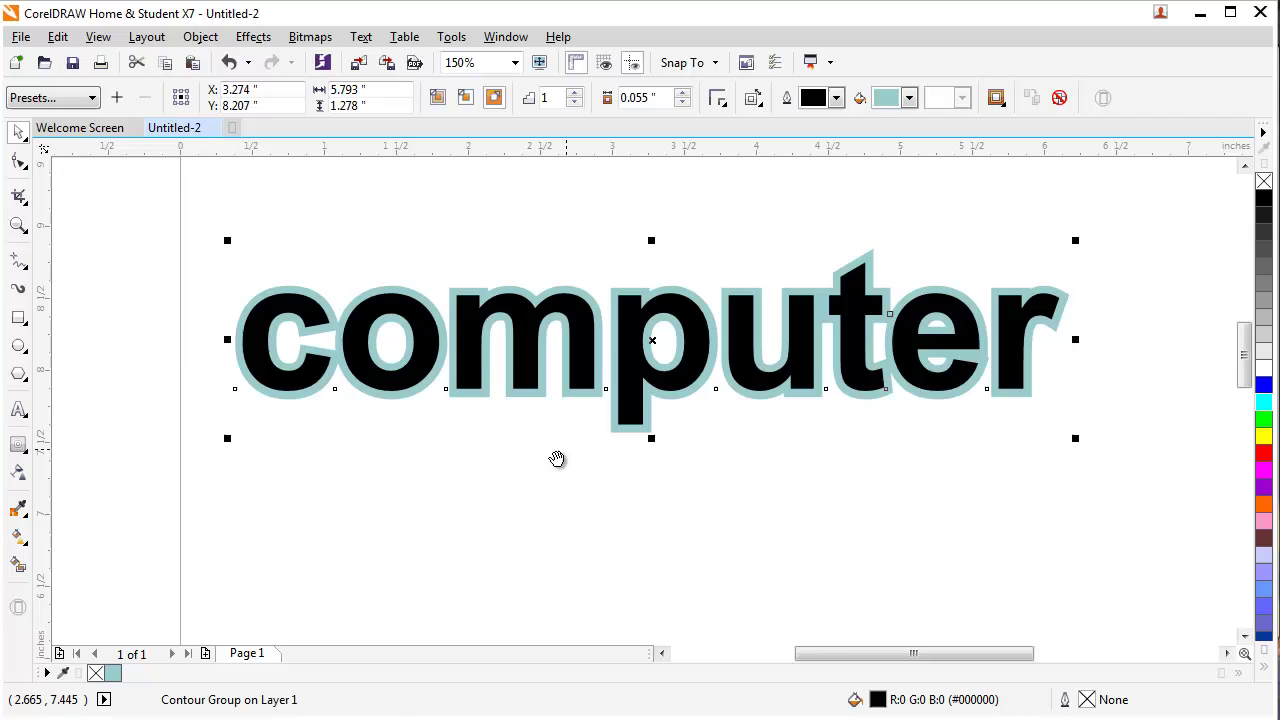
{"action": "scroll", "coordinate": [635, 460], "scroll_direction": "up", "scroll_amount": 1}
{"action": "left_click_drag", "start_coordinate": [625, 443], "coordinate": [760, 591]}
{"action": "left_click", "coordinate": [702, 518]}
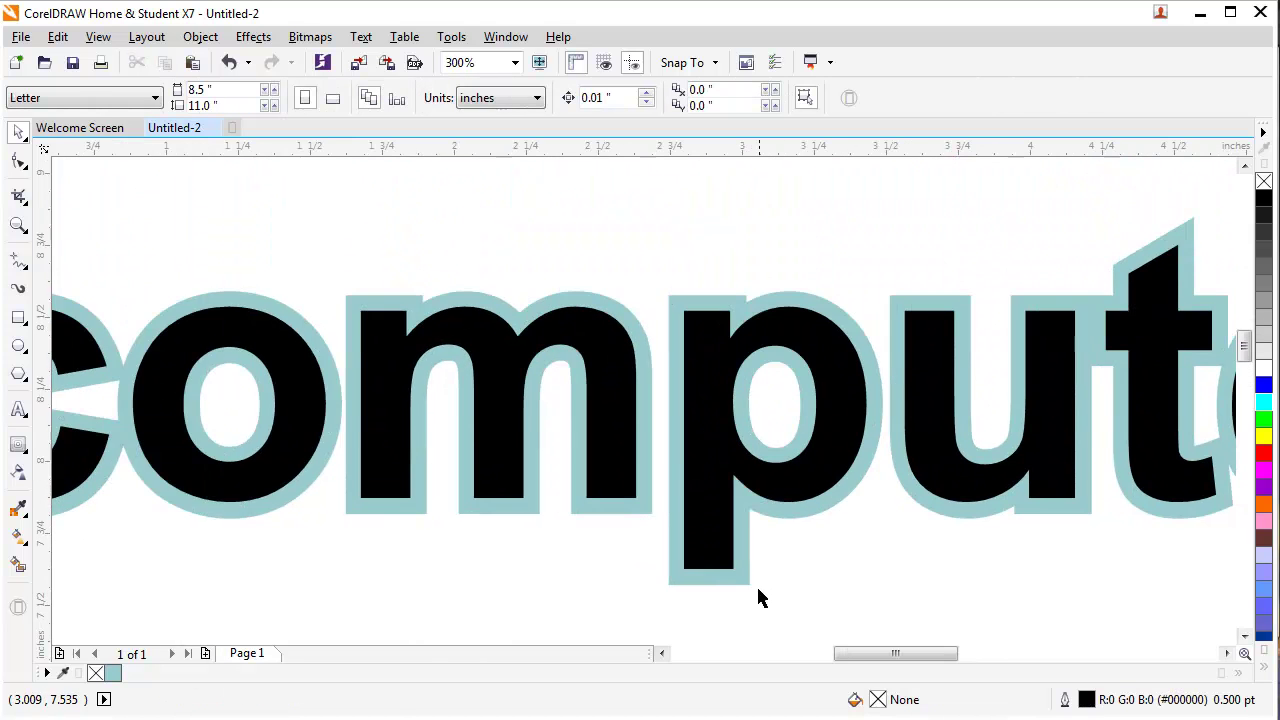
{"action": "scroll", "coordinate": [738, 574], "scroll_direction": "down", "scroll_amount": 1}
{"action": "scroll", "coordinate": [406, 500], "scroll_direction": "up", "scroll_amount": 1}
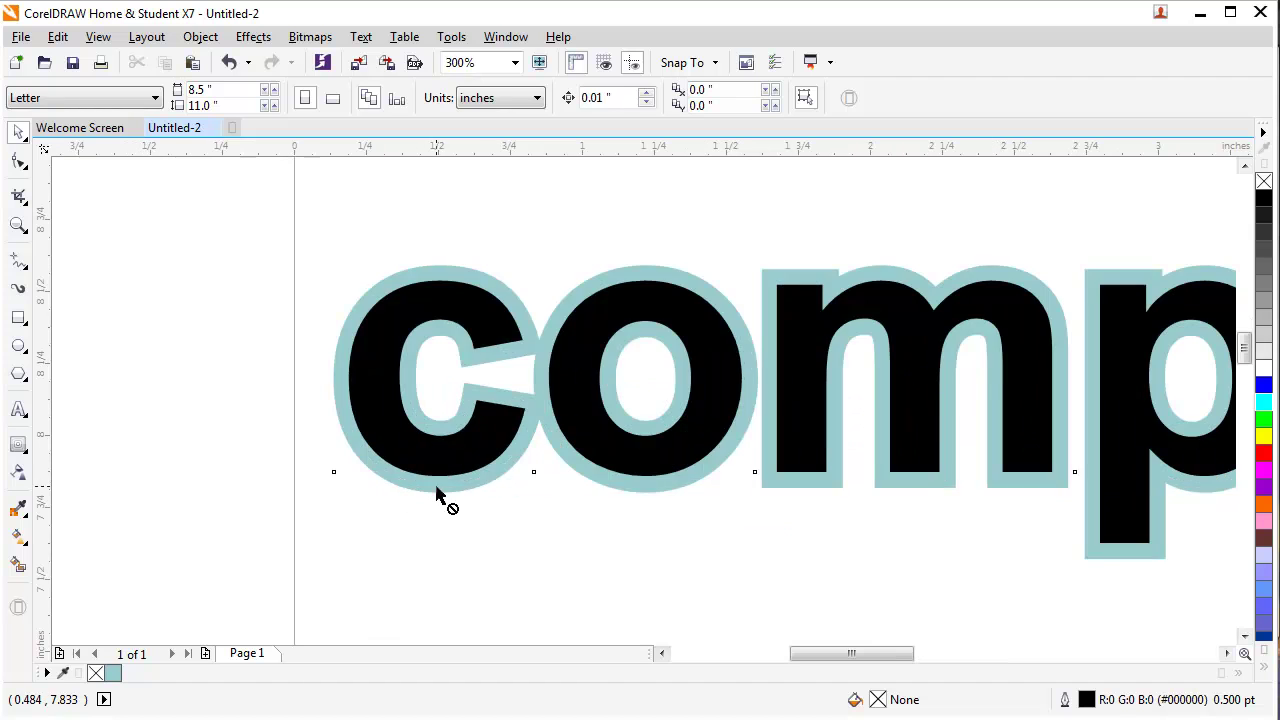
{"action": "left_click_drag", "start_coordinate": [443, 494], "coordinate": [413, 499]}
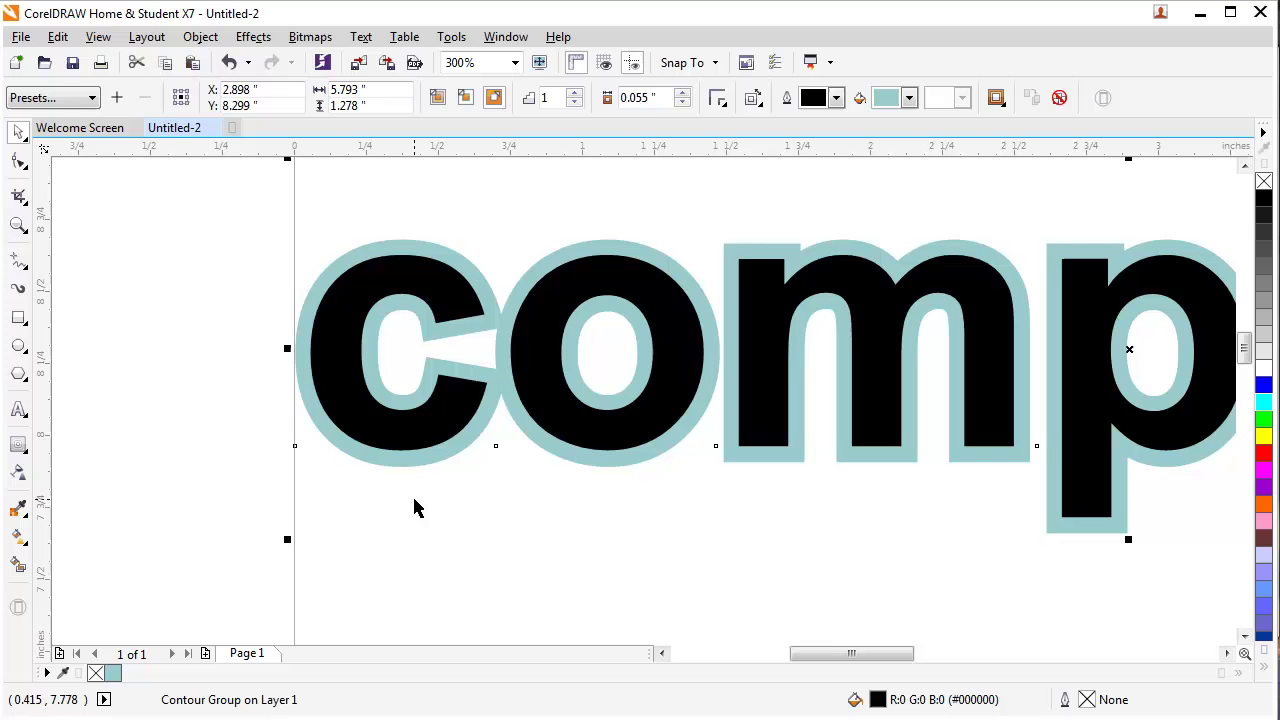
{"action": "key", "text": "ctrl+k"}
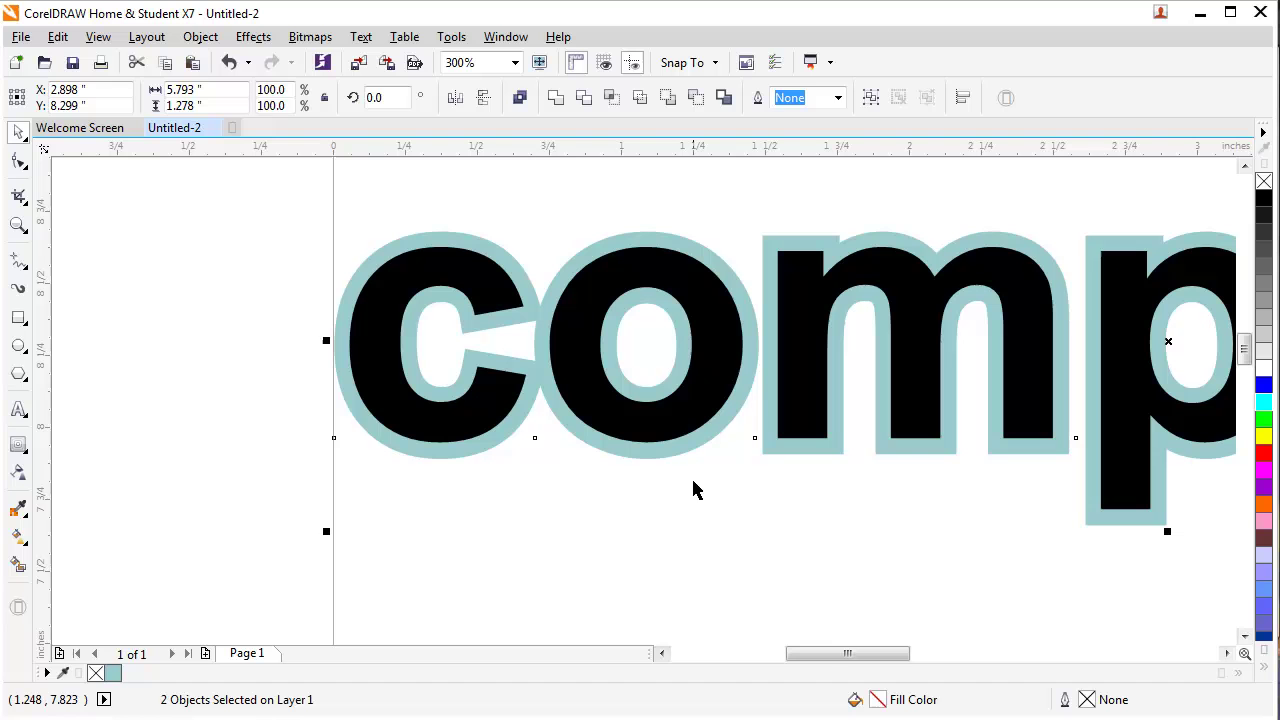
{"action": "left_click", "coordinate": [234, 451]}
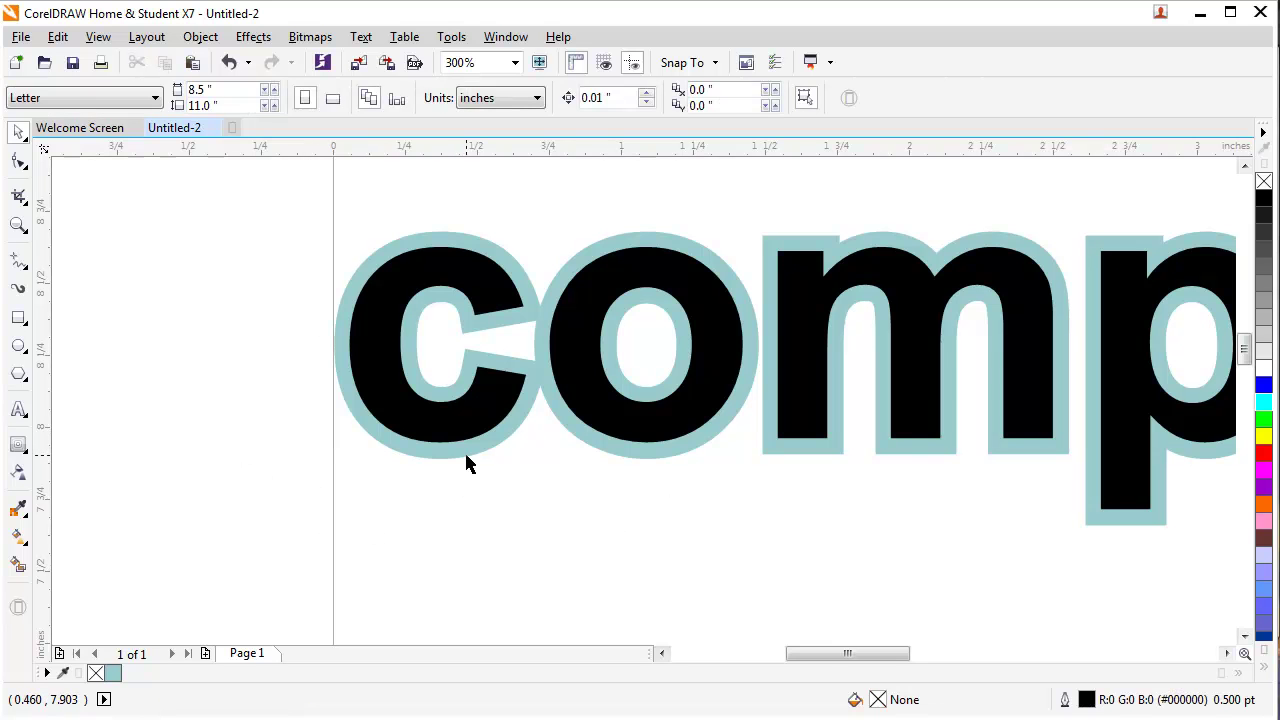
- Move the separated teal contour away from the black lettering and undo the moves
{"action": "left_click_drag", "start_coordinate": [466, 455], "coordinate": [498, 580]}
{"action": "scroll", "coordinate": [506, 486], "scroll_direction": "down", "scroll_amount": 1}
{"action": "left_click_drag", "start_coordinate": [572, 584], "coordinate": [496, 568]}
{"action": "key", "text": "ctrl+z"}
{"action": "scroll", "coordinate": [420, 530], "scroll_direction": "up", "scroll_amount": 1}
{"action": "key", "text": "ctrl+z"}
- Duplicate the teal contour in place and fill the copy with gray #B3B3B3
{"action": "left_click_drag", "start_coordinate": [420, 530], "coordinate": [443, 530]}
{"action": "scroll", "coordinate": [443, 530], "scroll_direction": "up", "scroll_amount": 2}
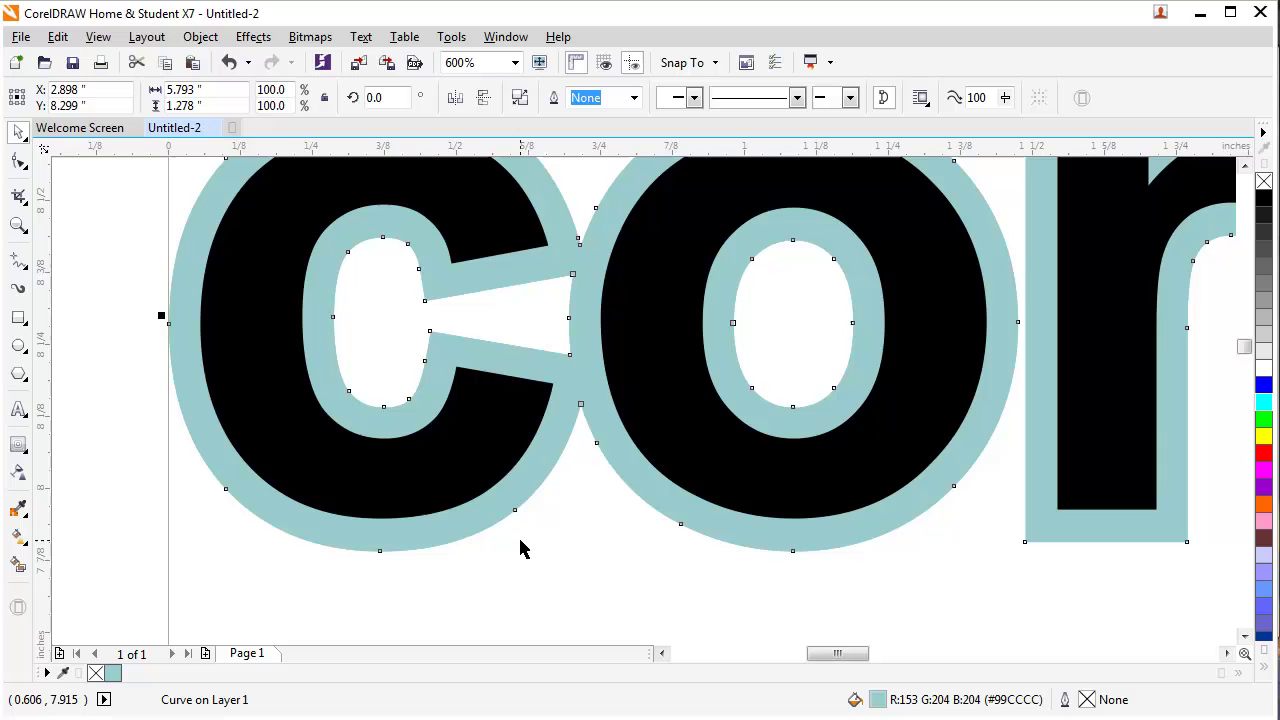
{"action": "scroll", "coordinate": [518, 532], "scroll_direction": "down", "scroll_amount": 1}
{"action": "right_click", "coordinate": [1265, 333]}
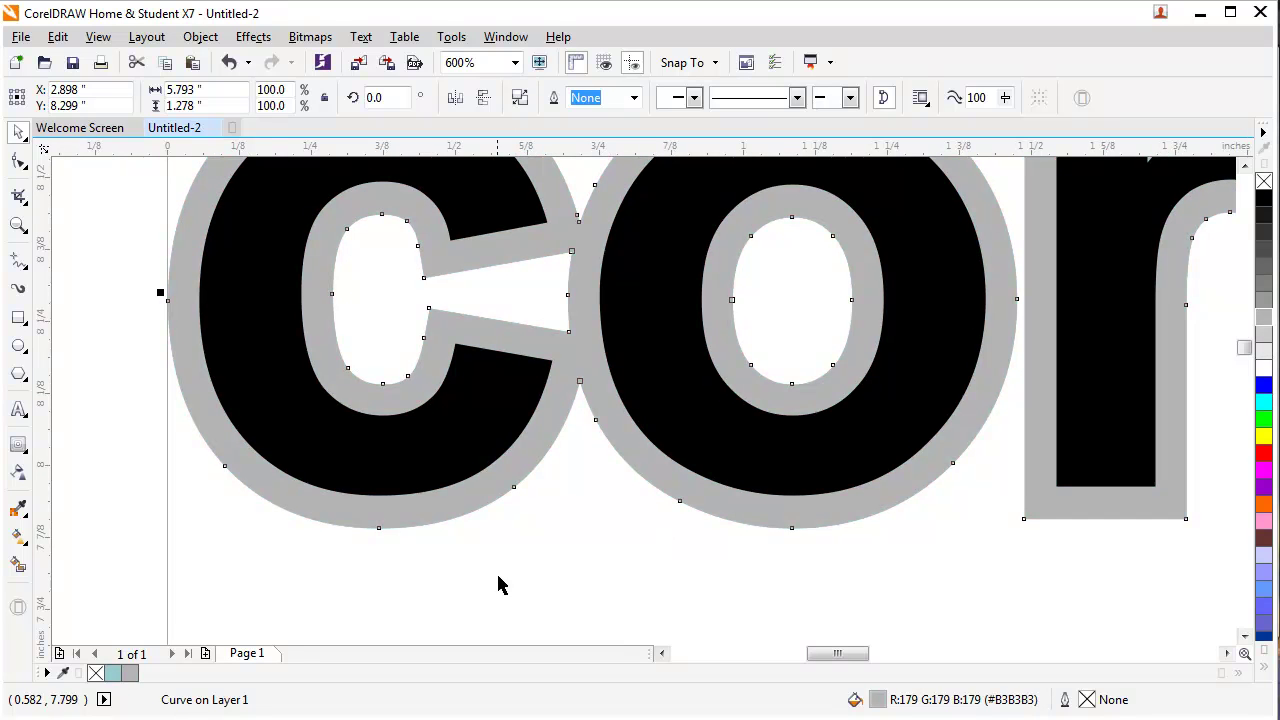
- Offset the gray contour copy down and to the right to about X 2.986", Y 8.272", and order it one level behind the teal contour
{"action": "left_click", "coordinate": [496, 571]}
{"action": "left_click", "coordinate": [484, 503]}
{"action": "left_click_drag", "start_coordinate": [484, 503], "coordinate": [527, 551]}
{"action": "left_click_drag", "start_coordinate": [430, 589], "coordinate": [449, 594]}
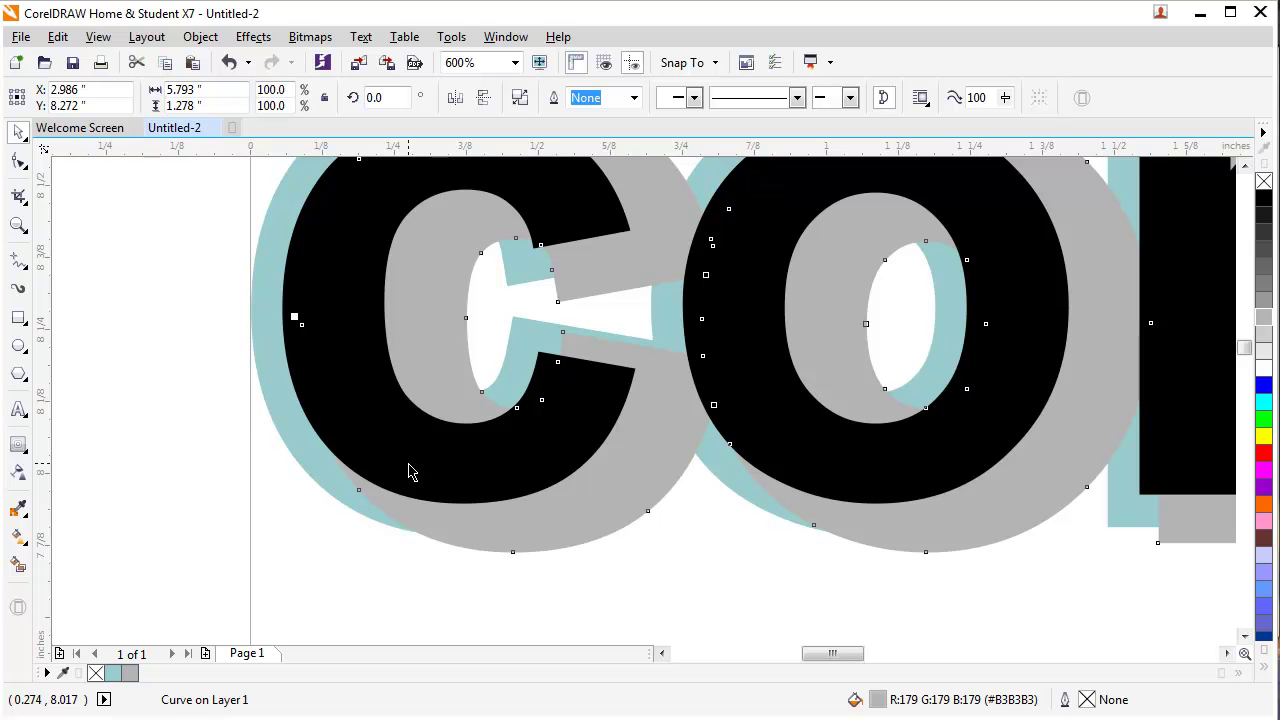
{"action": "key", "text": "ctrl+Page_Down"}
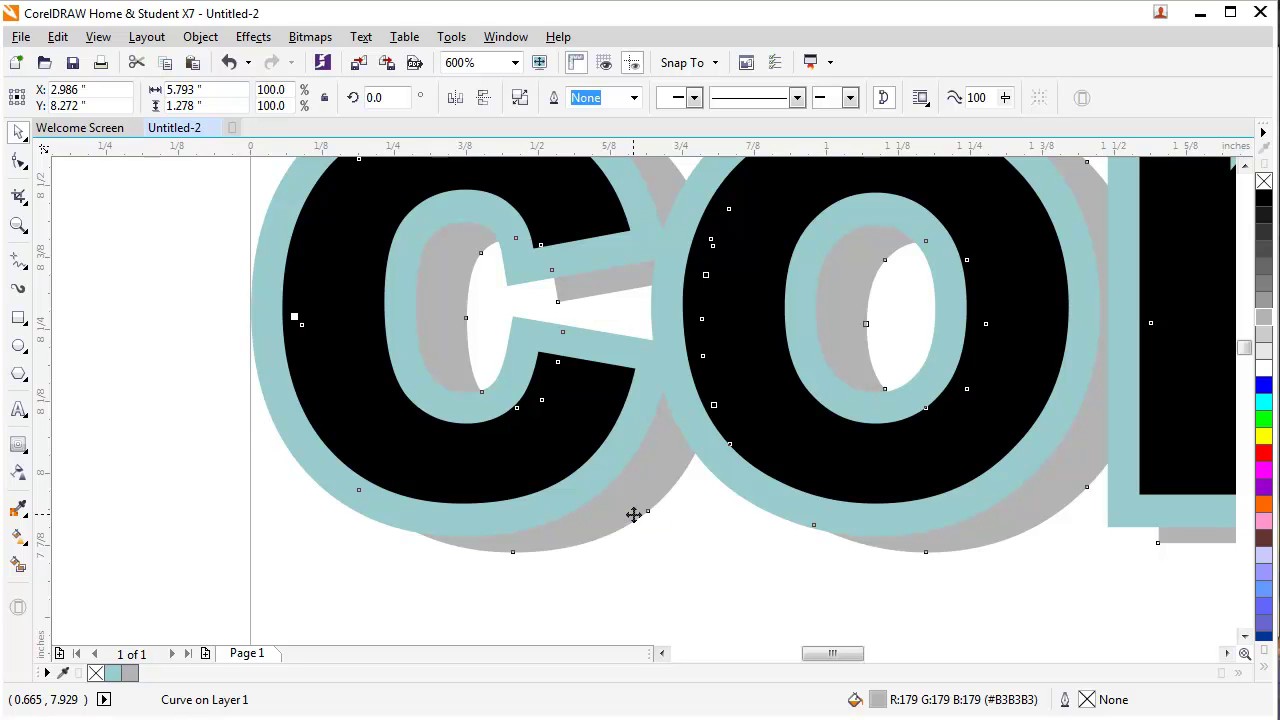
- Bring the gray contour copy in front of all objects and send it to the very back again
{"action": "left_click_drag", "start_coordinate": [645, 509], "coordinate": [651, 525]}
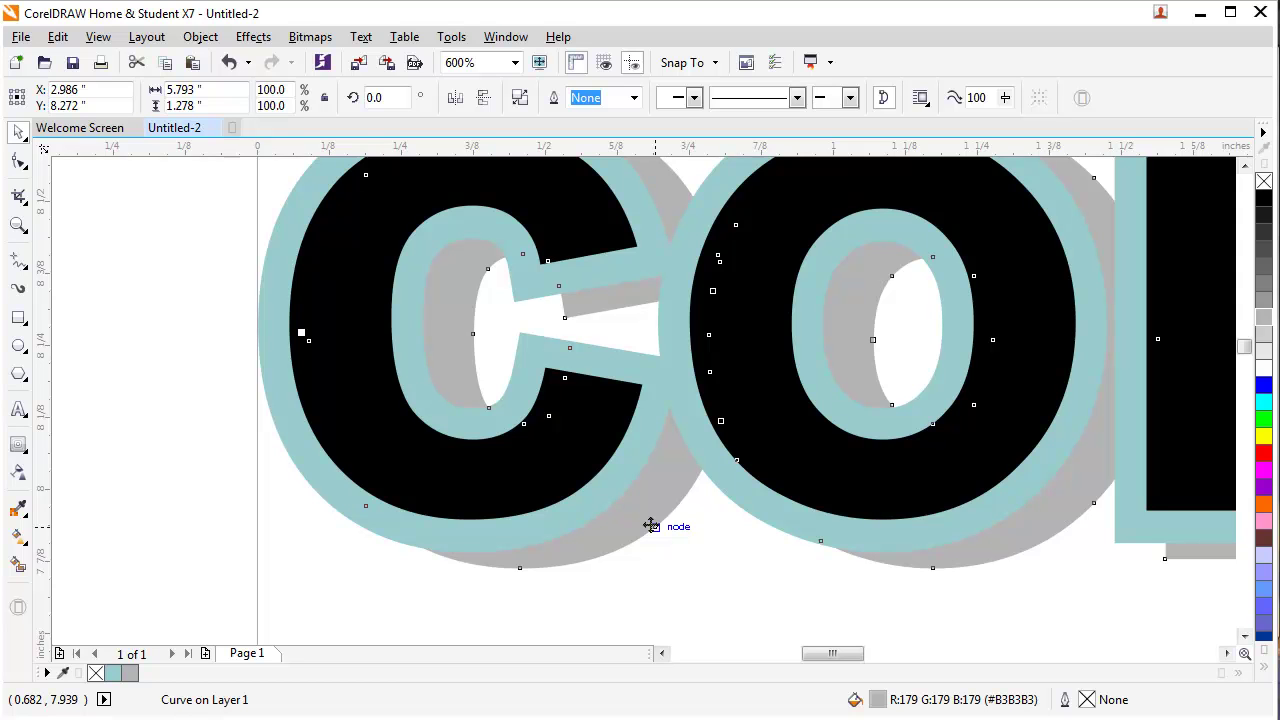
{"action": "key", "text": "shift+Page_Up"}
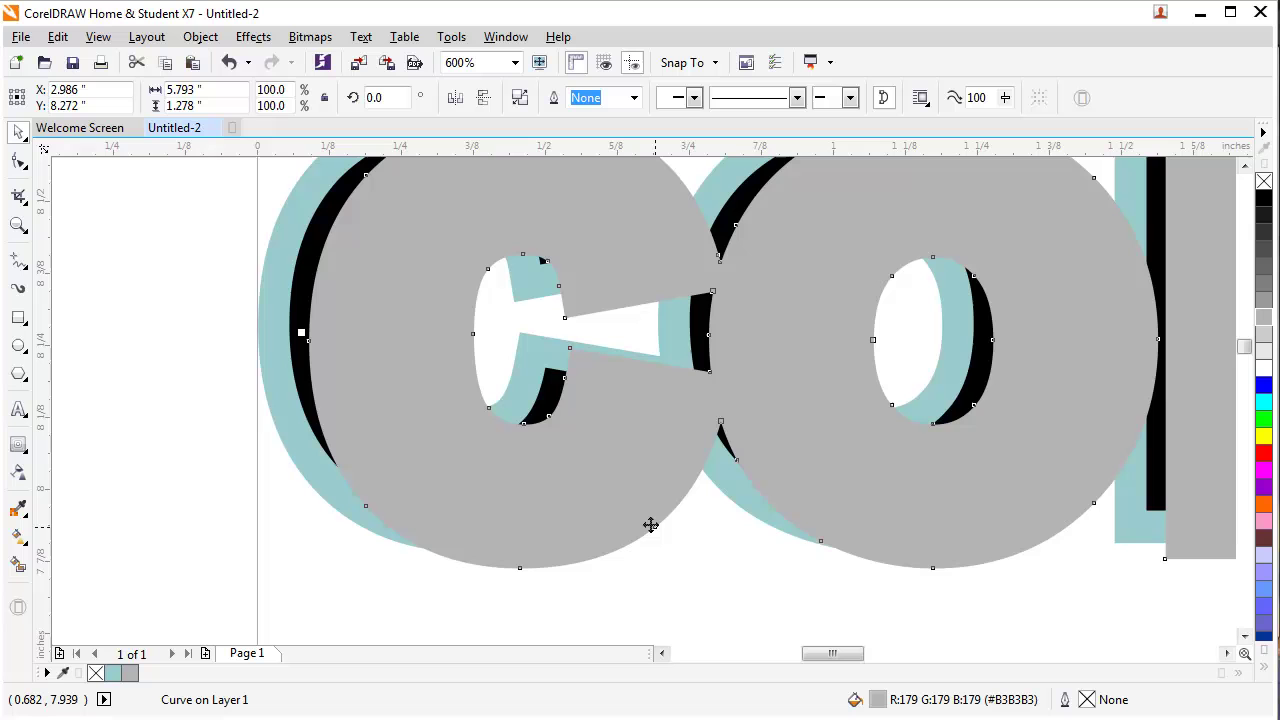
{"action": "key", "text": "shift+Page_Down"}
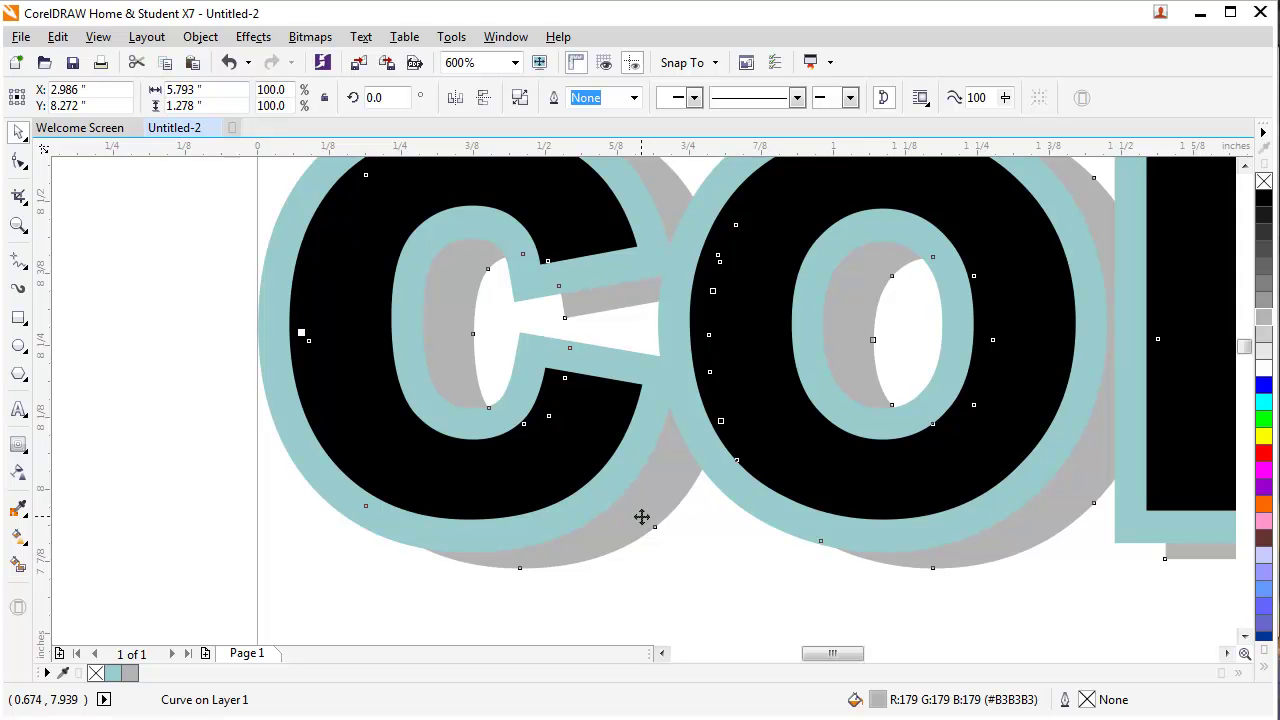
- Fill the teal contour around the lettering with white
{"action": "left_click", "coordinate": [318, 482]}
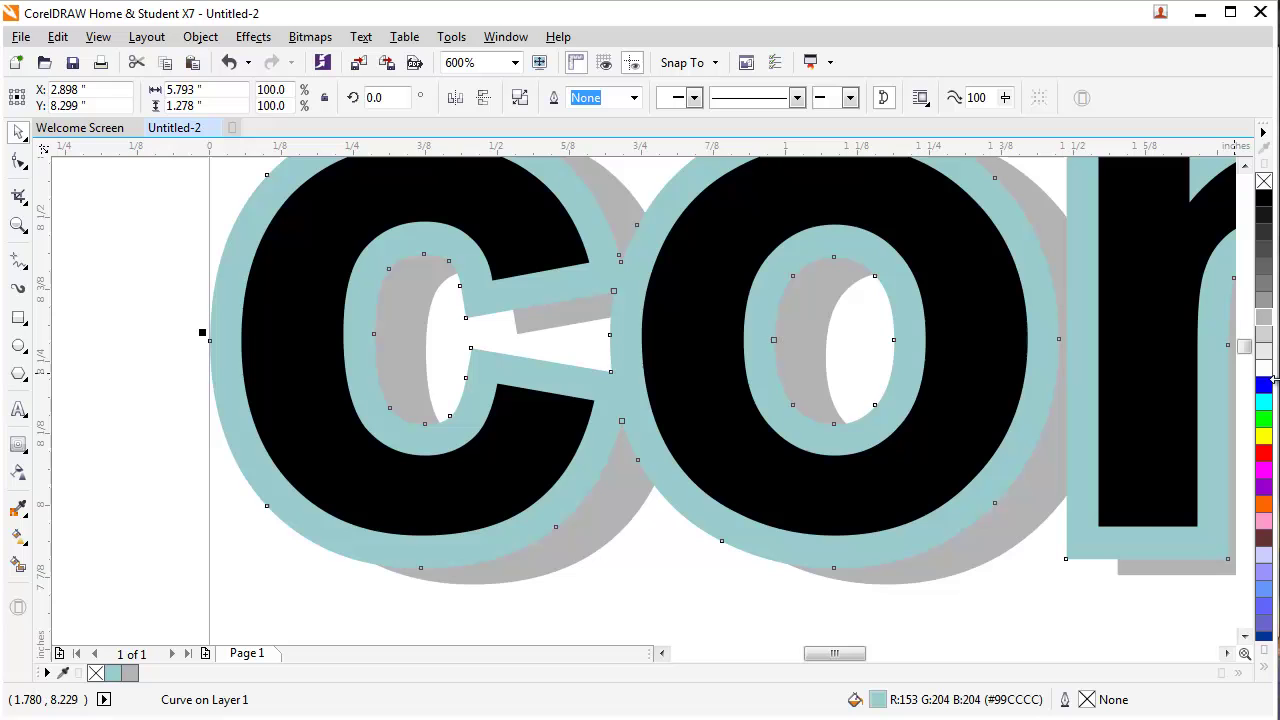
{"action": "left_click", "coordinate": [1263, 367]}
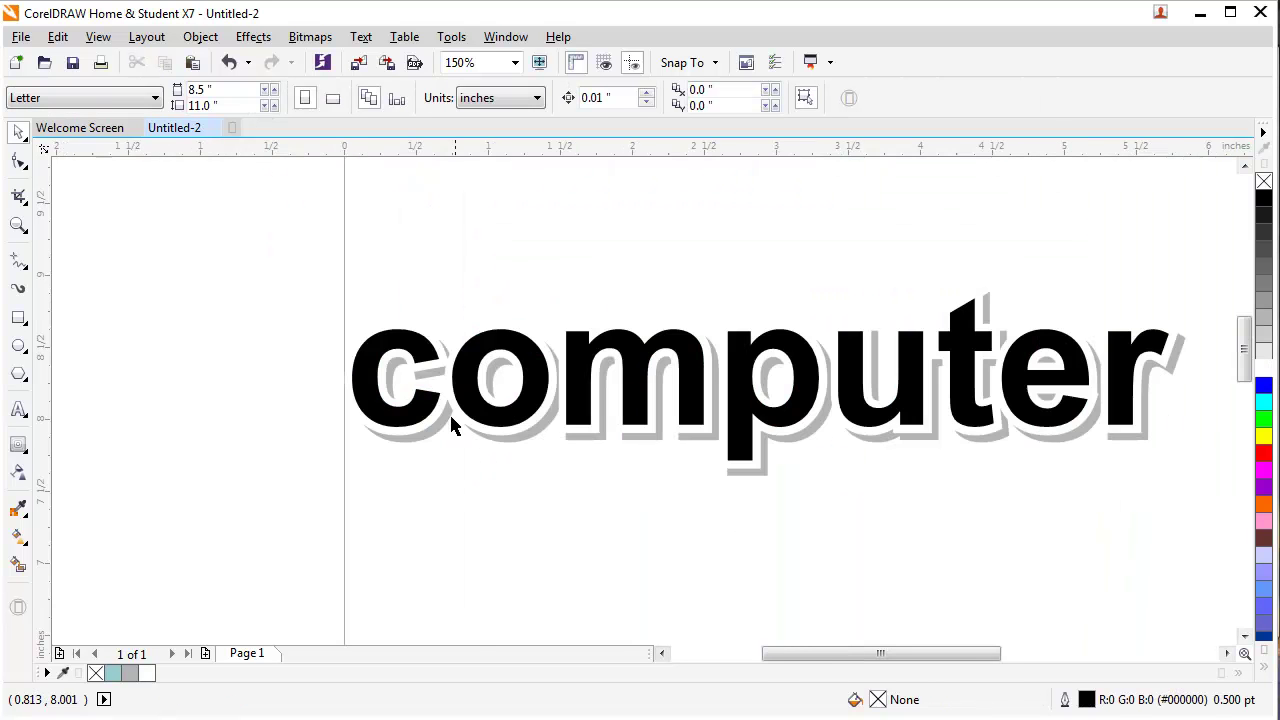
- Examine the white outline and gray drop shadow along the whole word "computer", both close up and in full
{"action": "scroll", "coordinate": [450, 425], "scroll_direction": "up", "scroll_amount": 1}
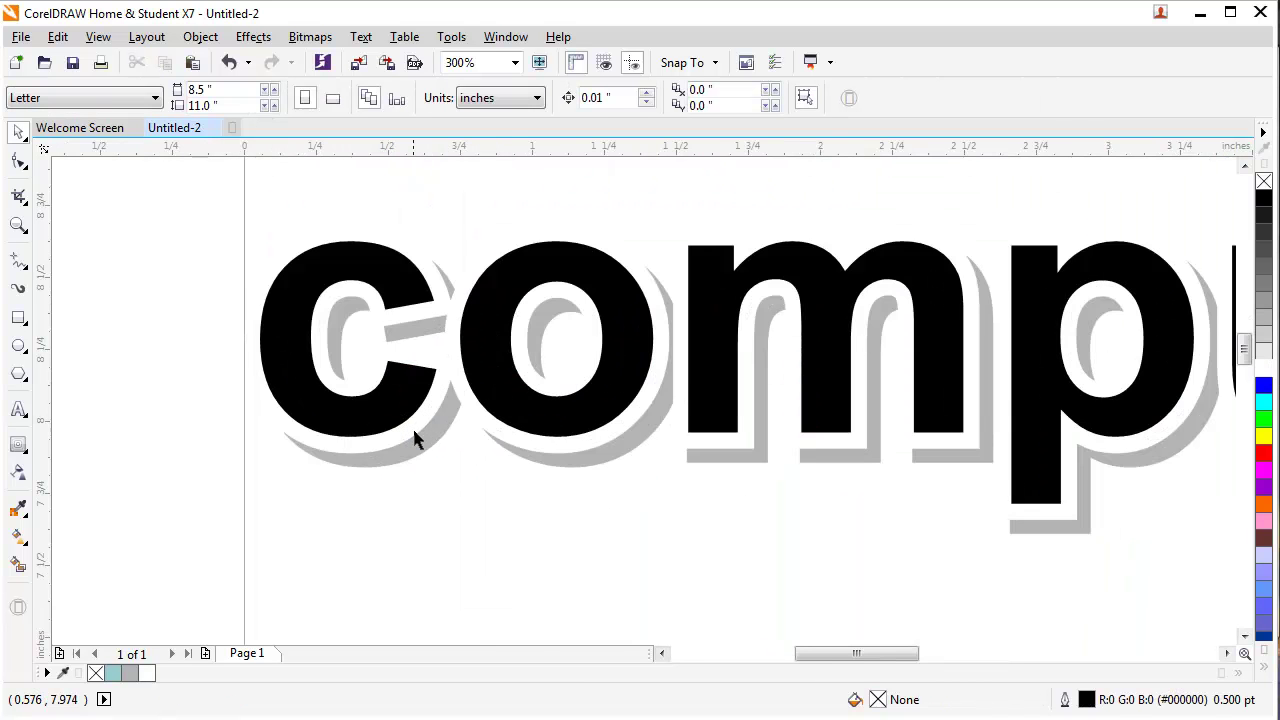
{"action": "scroll", "coordinate": [417, 437], "scroll_direction": "up", "scroll_amount": 2}
{"action": "scroll", "coordinate": [457, 480], "scroll_direction": "down", "scroll_amount": 2}
{"action": "left_click_drag", "start_coordinate": [501, 504], "coordinate": [471, 514]}
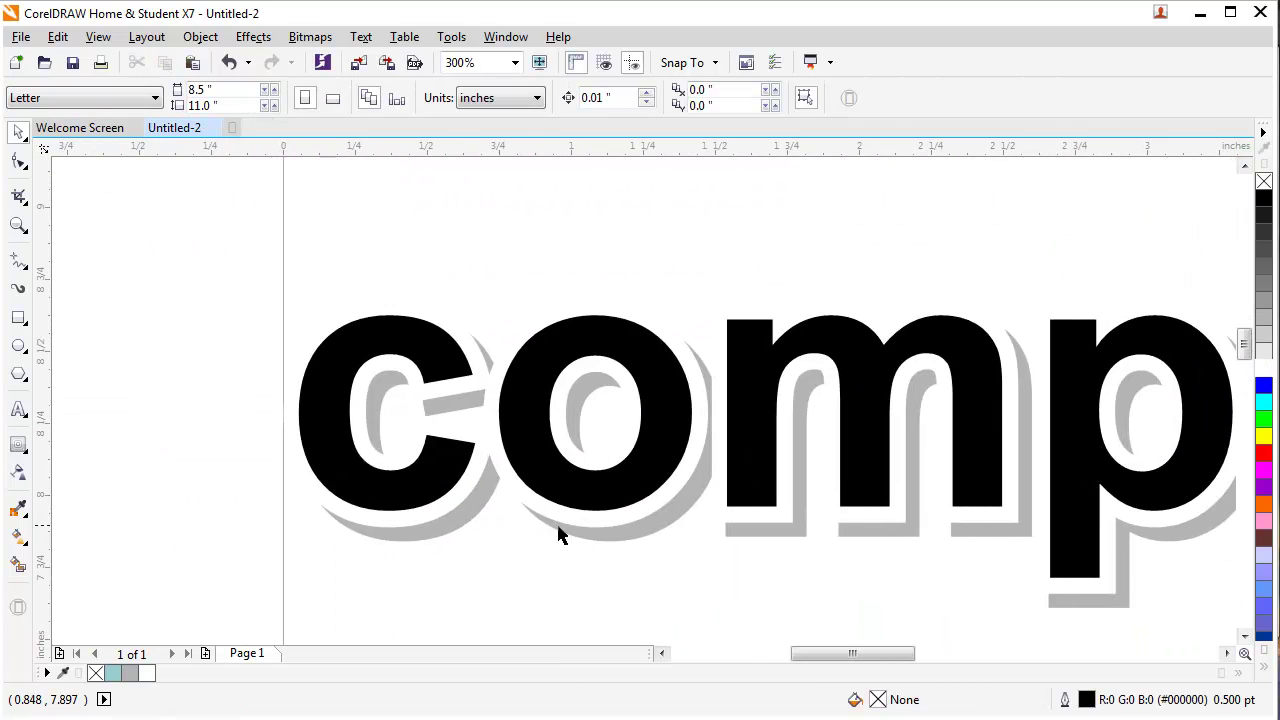
{"action": "left_click_drag", "start_coordinate": [581, 528], "coordinate": [519, 547]}
{"action": "left_click_drag", "start_coordinate": [596, 562], "coordinate": [448, 564]}
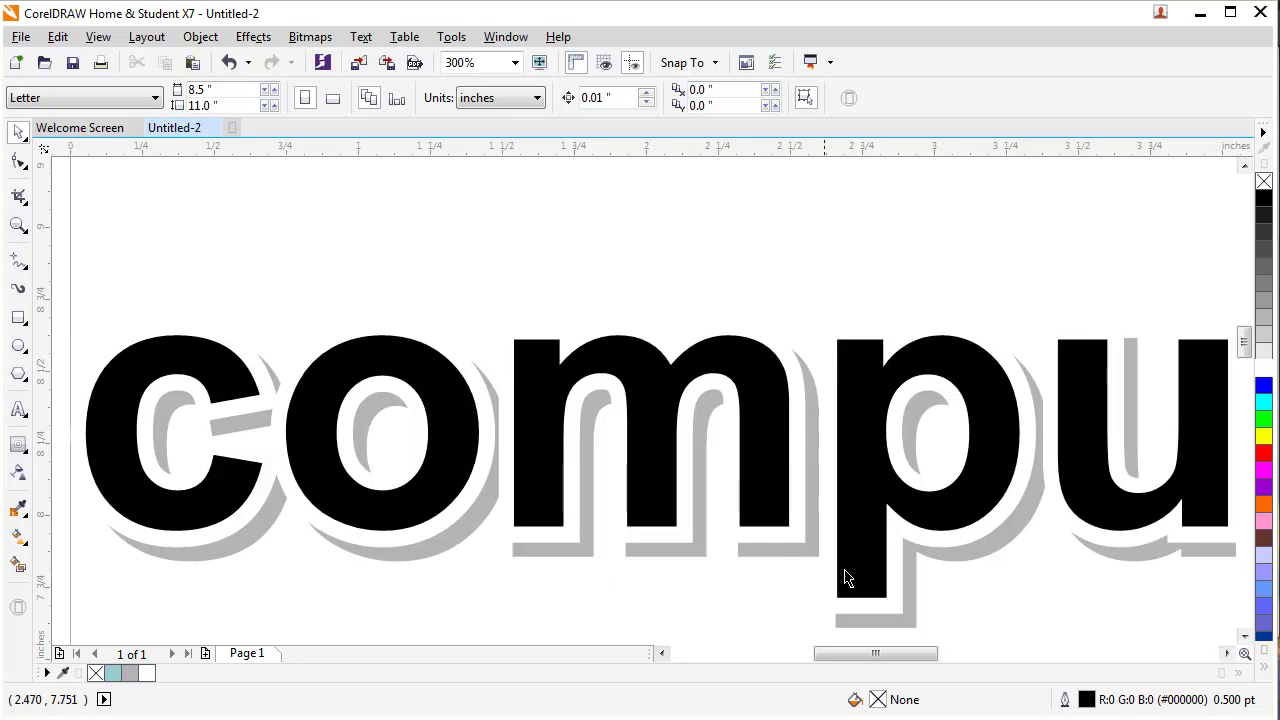
{"action": "scroll", "coordinate": [880, 450], "scroll_direction": "right", "scroll_amount": 5}
{"action": "scroll", "coordinate": [429, 543], "scroll_direction": "down", "scroll_amount": 1}
{"action": "left_click_drag", "start_coordinate": [504, 555], "coordinate": [461, 529]}
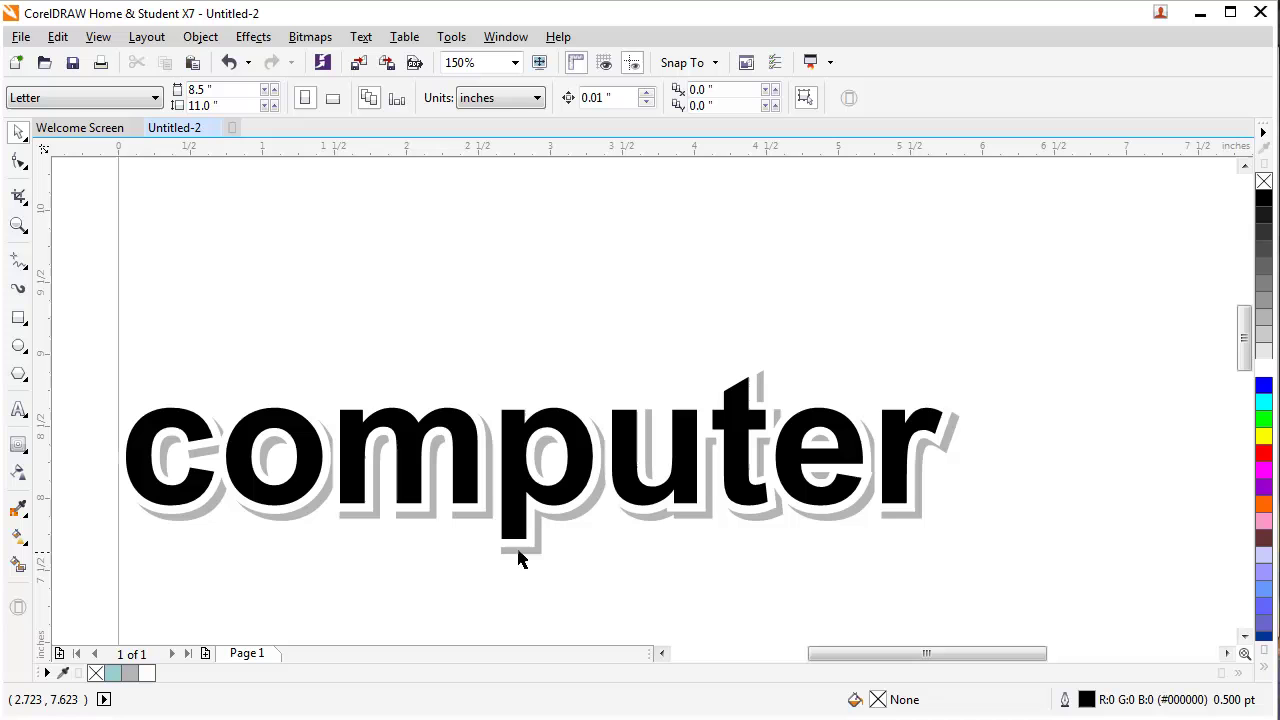
{"action": "scroll", "coordinate": [457, 490], "scroll_direction": "left", "scroll_amount": 5}
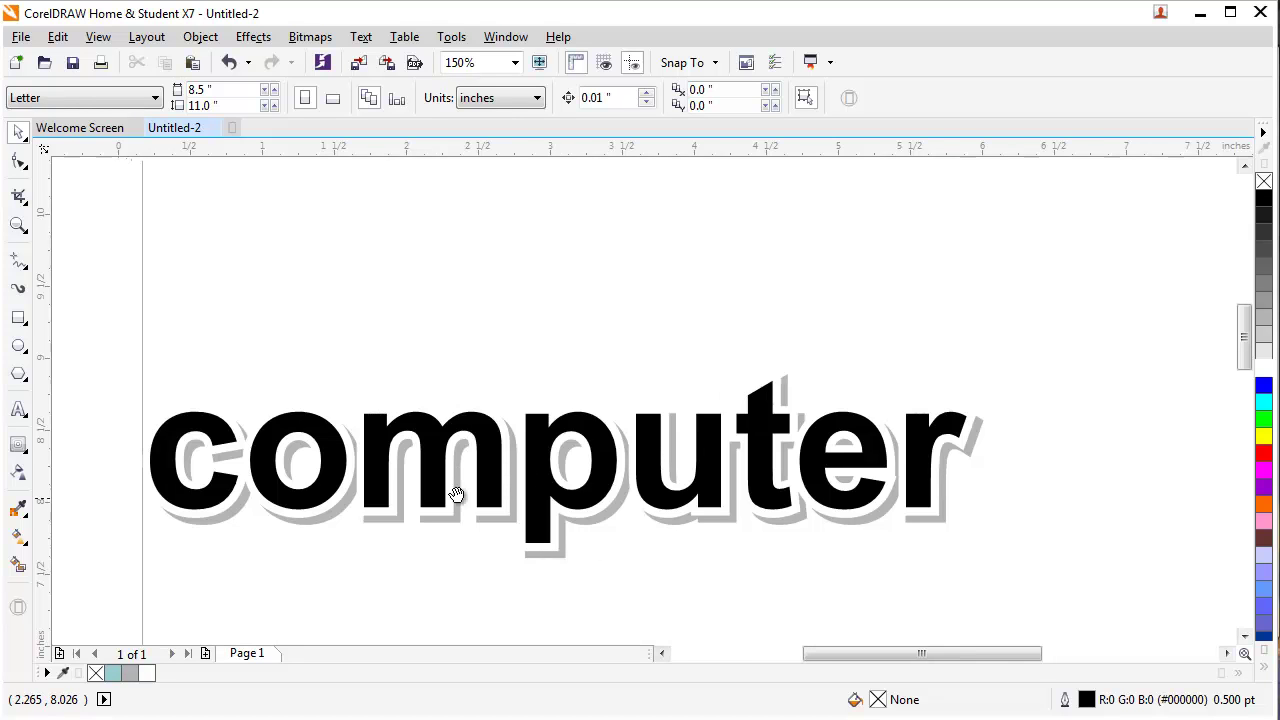
{"action": "scroll", "coordinate": [445, 552], "scroll_direction": "left", "scroll_amount": 1}
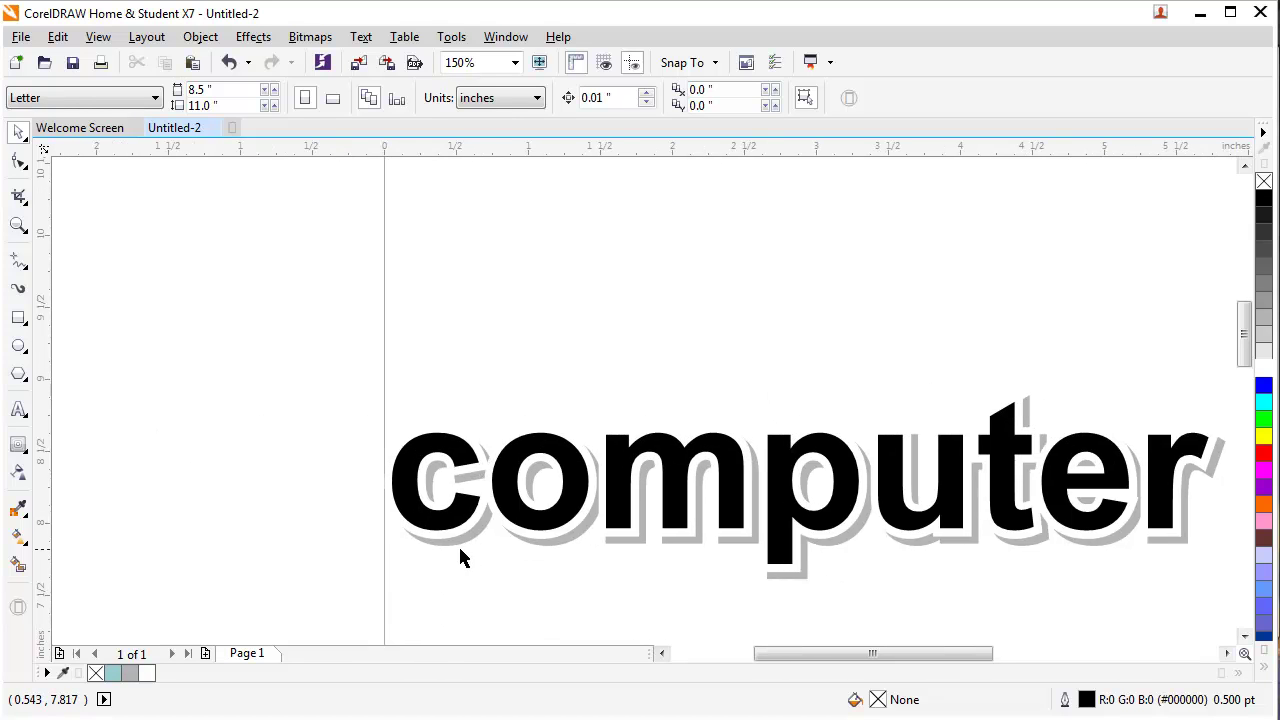
{"action": "scroll", "coordinate": [478, 547], "scroll_direction": "right", "scroll_amount": 1}
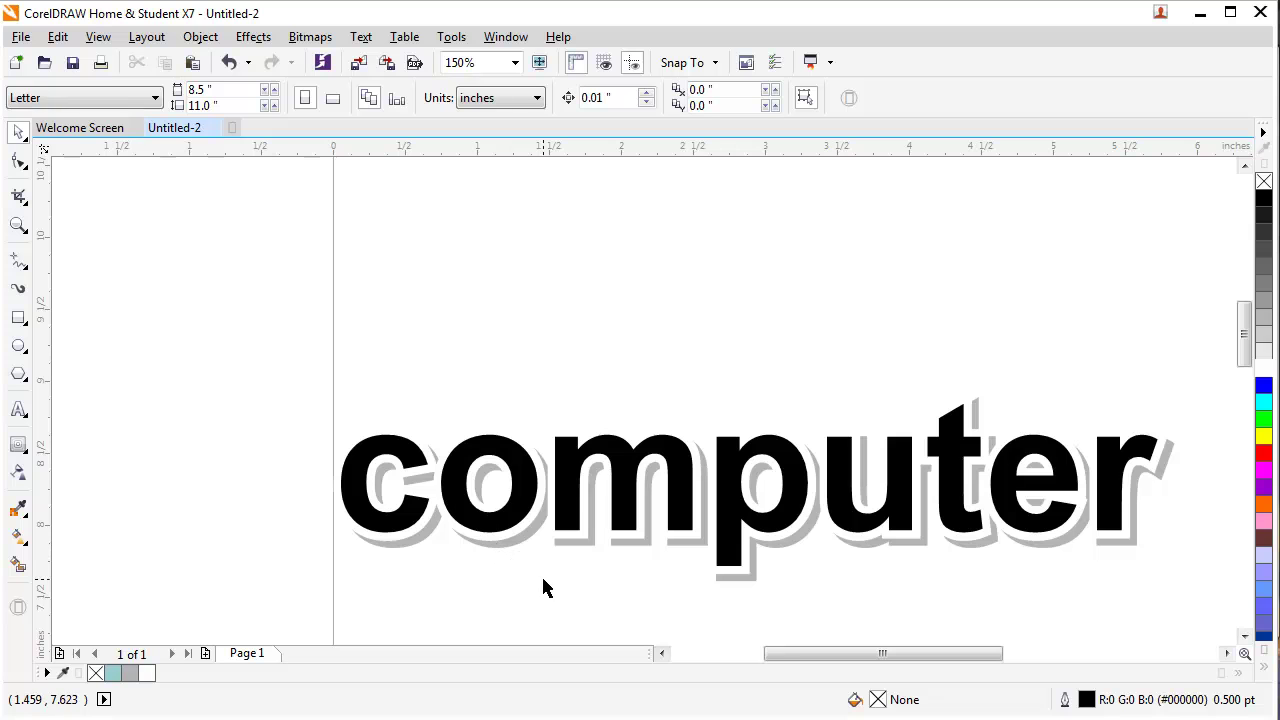
{"action": "scroll", "coordinate": [470, 550], "scroll_direction": "up", "scroll_amount": 2}
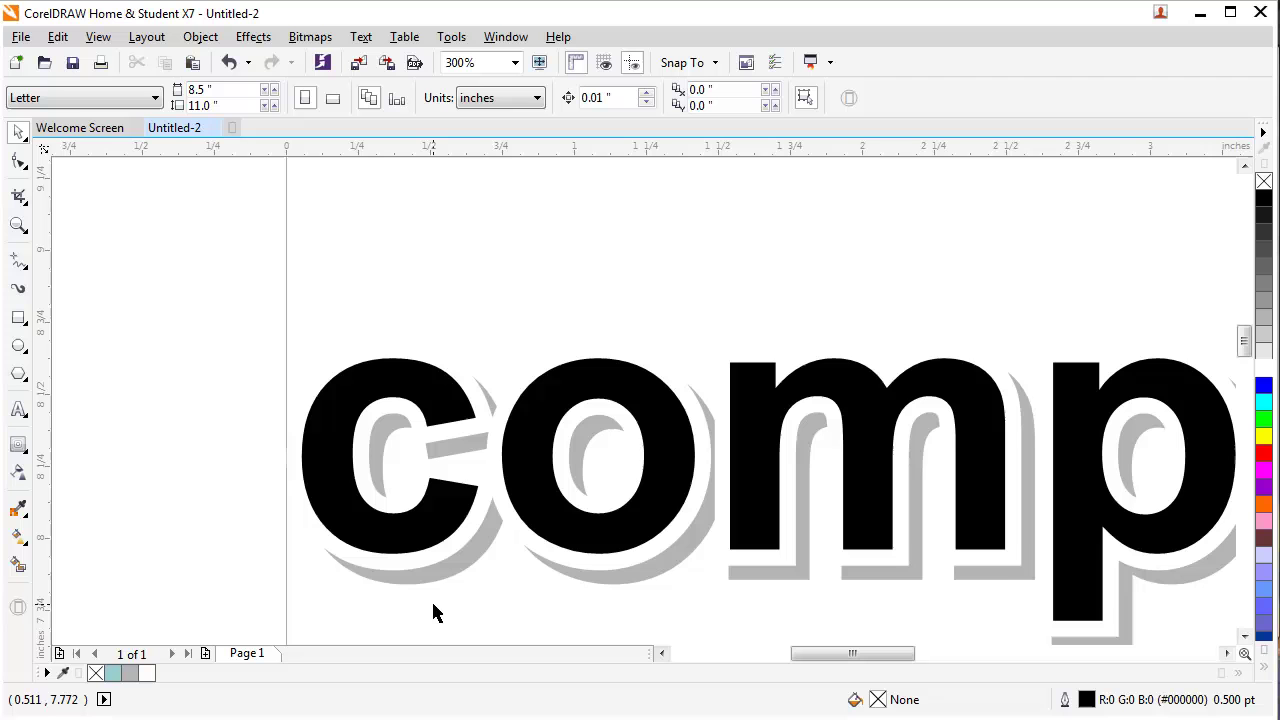
{"action": "left_click_drag", "start_coordinate": [448, 611], "coordinate": [341, 585]}
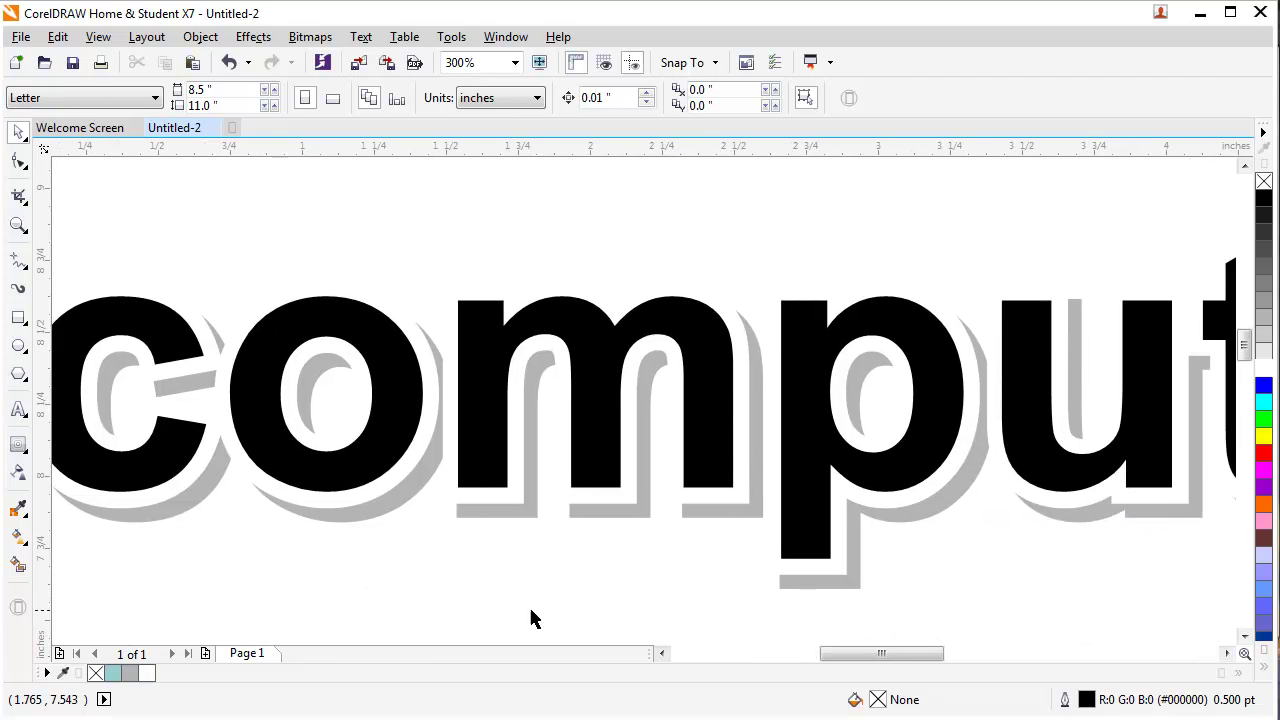
{"action": "left_click_drag", "start_coordinate": [531, 611], "coordinate": [421, 601]}
{"action": "left_click_drag", "start_coordinate": [750, 607], "coordinate": [587, 597]}
{"action": "scroll", "coordinate": [587, 597], "scroll_direction": "down", "scroll_amount": 1}
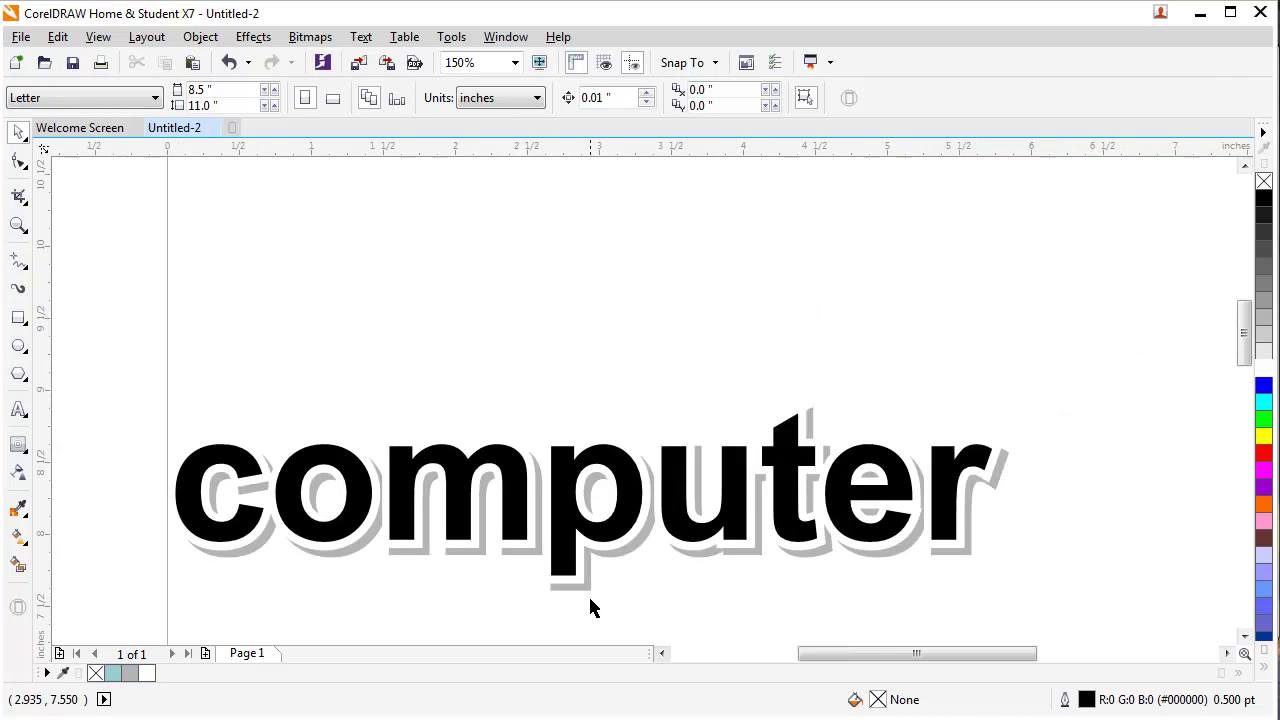
- Inspect the gray shadow shape at the foot of the letter "p" closely, selecting it and clearing the selection
{"action": "scroll", "coordinate": [590, 596], "scroll_direction": "up", "scroll_amount": 3}
{"action": "scroll", "coordinate": [594, 574], "scroll_direction": "up", "scroll_amount": 2}
{"action": "left_click", "coordinate": [594, 578]}
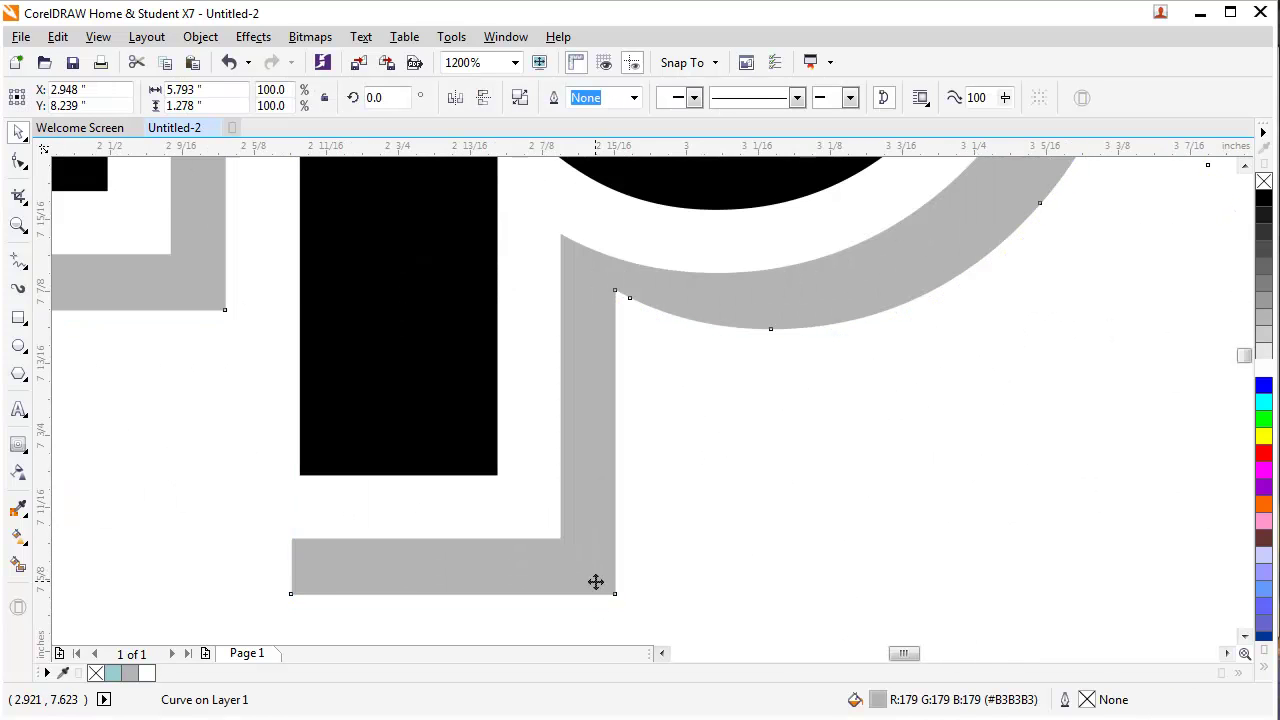
{"action": "scroll", "coordinate": [597, 575], "scroll_direction": "down", "scroll_amount": 2}
{"action": "scroll", "coordinate": [595, 548], "scroll_direction": "down", "scroll_amount": 3}
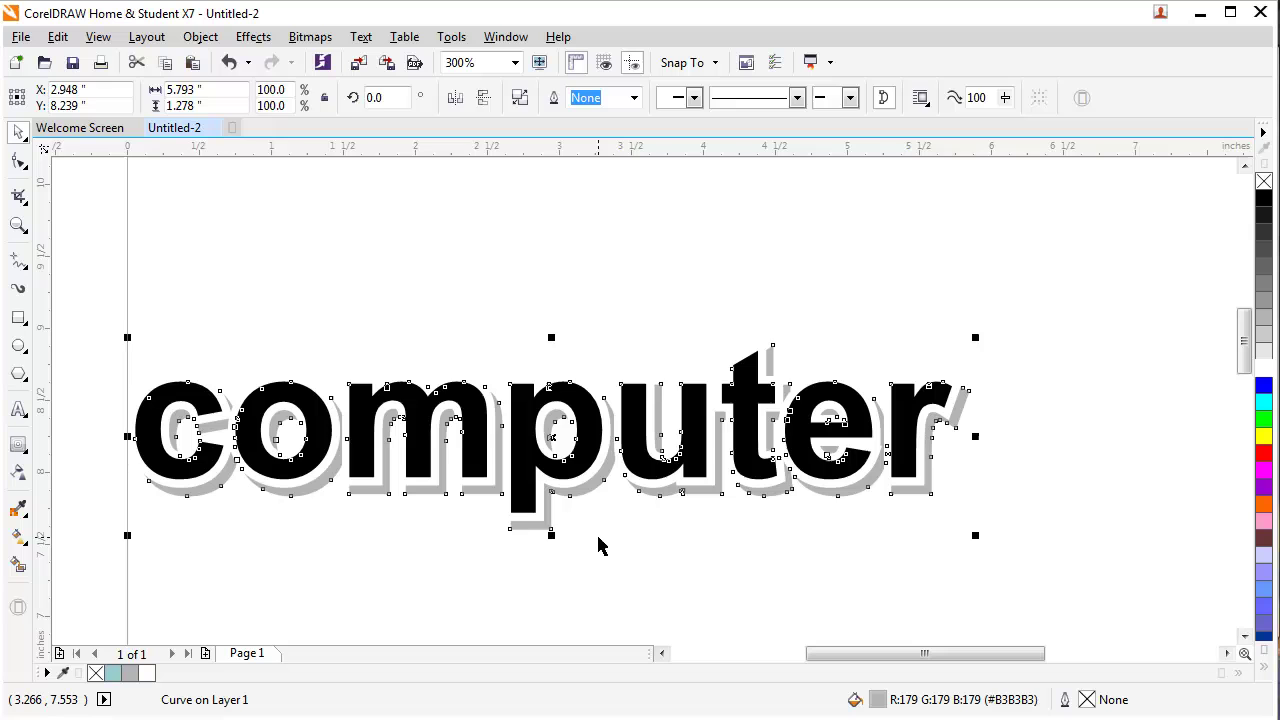
{"action": "left_click", "coordinate": [633, 578]}
{"action": "scroll", "coordinate": [660, 570], "scroll_direction": "up", "scroll_amount": 1}
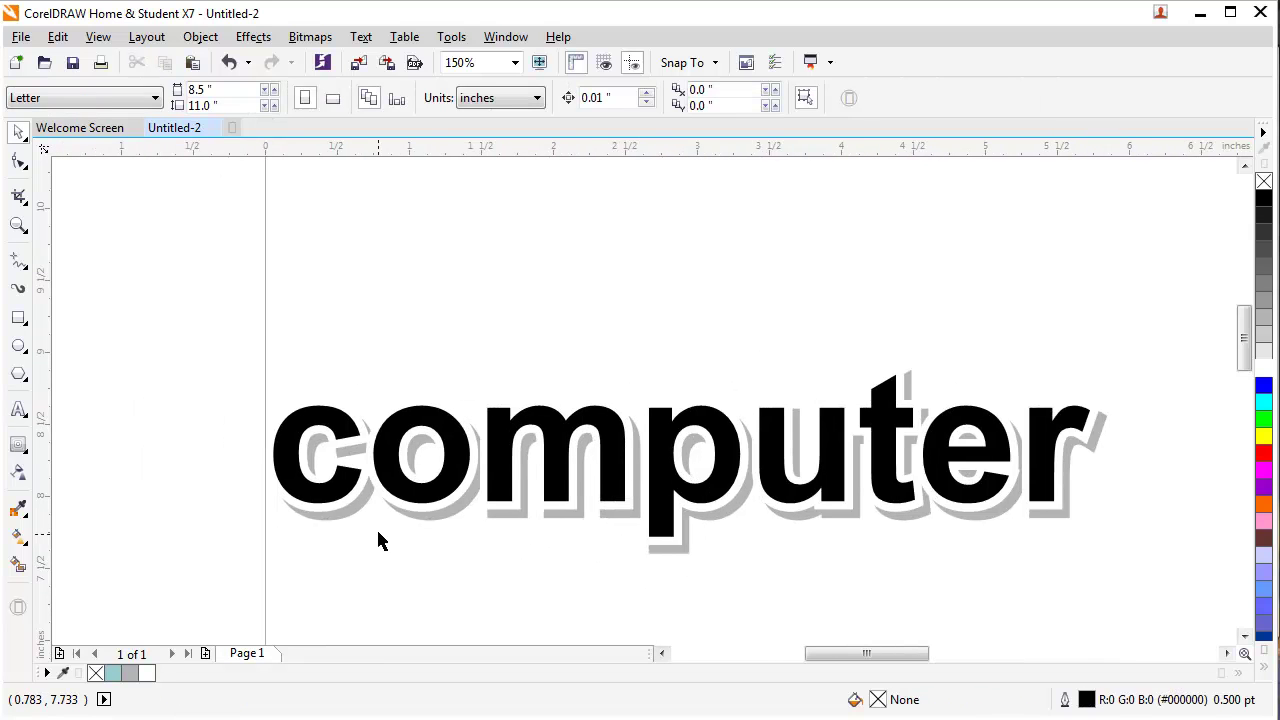
{"action": "scroll", "coordinate": [400, 537], "scroll_direction": "up", "scroll_amount": 1}
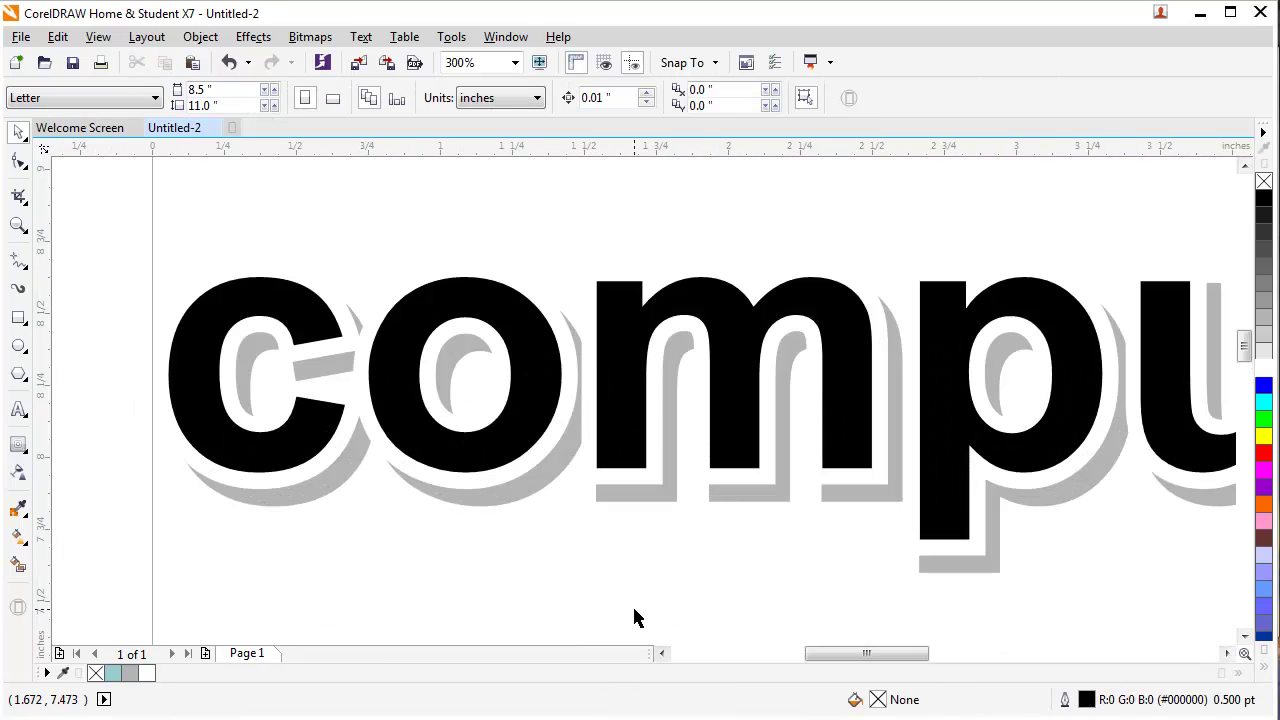